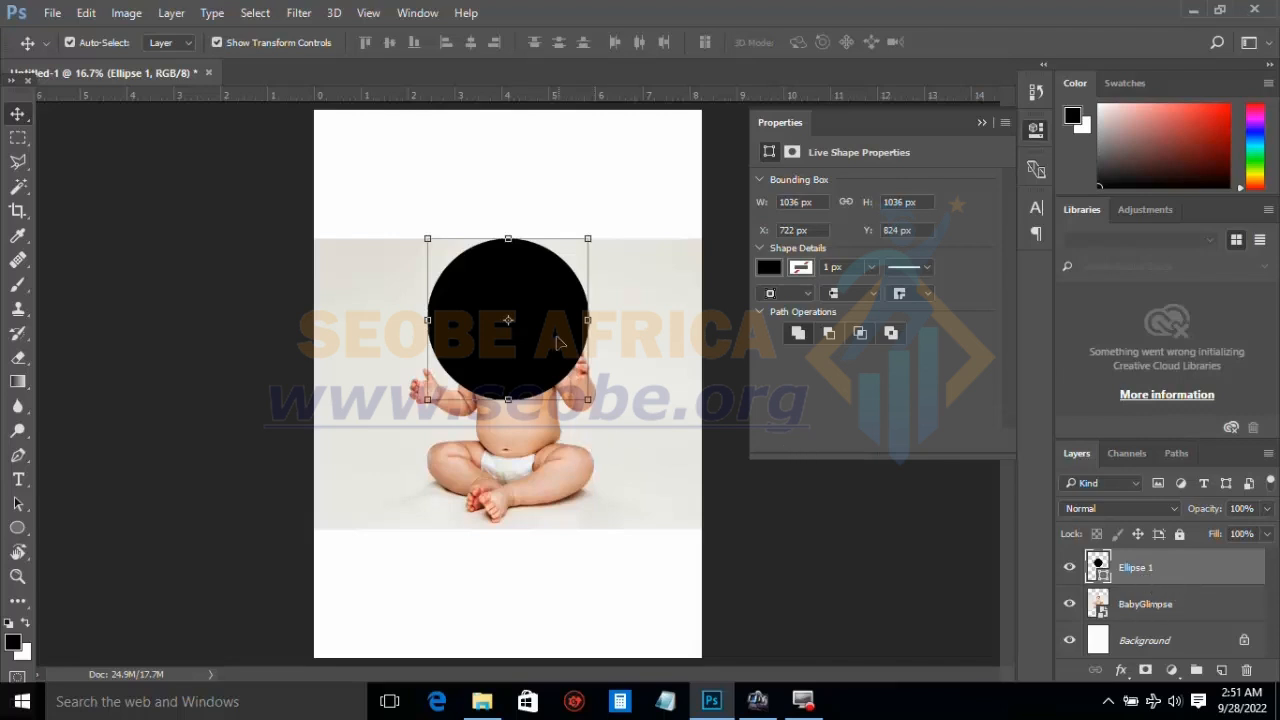
Step: Move the BabyGlimpse layer above Ellipse 1 and create a clipping mask so the photo is clipped to the circle
left_click(1163, 607)
left_click_drag(1165, 607, 1157, 568)
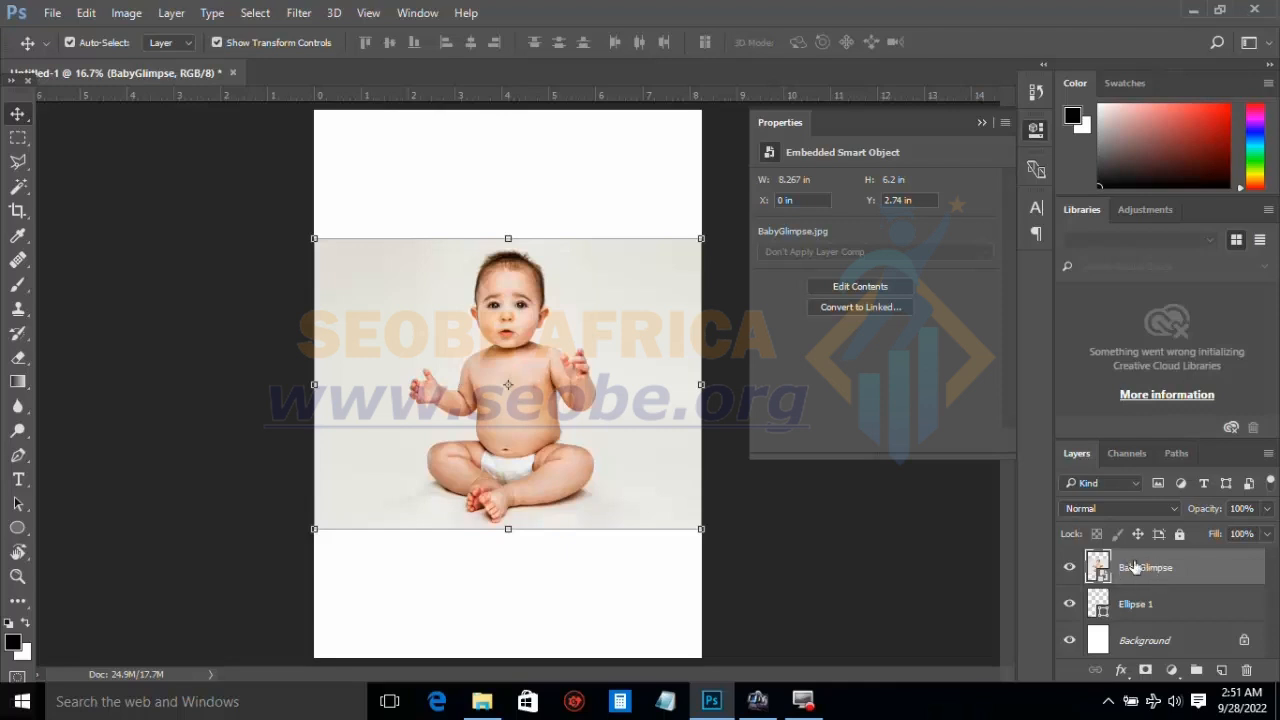
right_click(1135, 567)
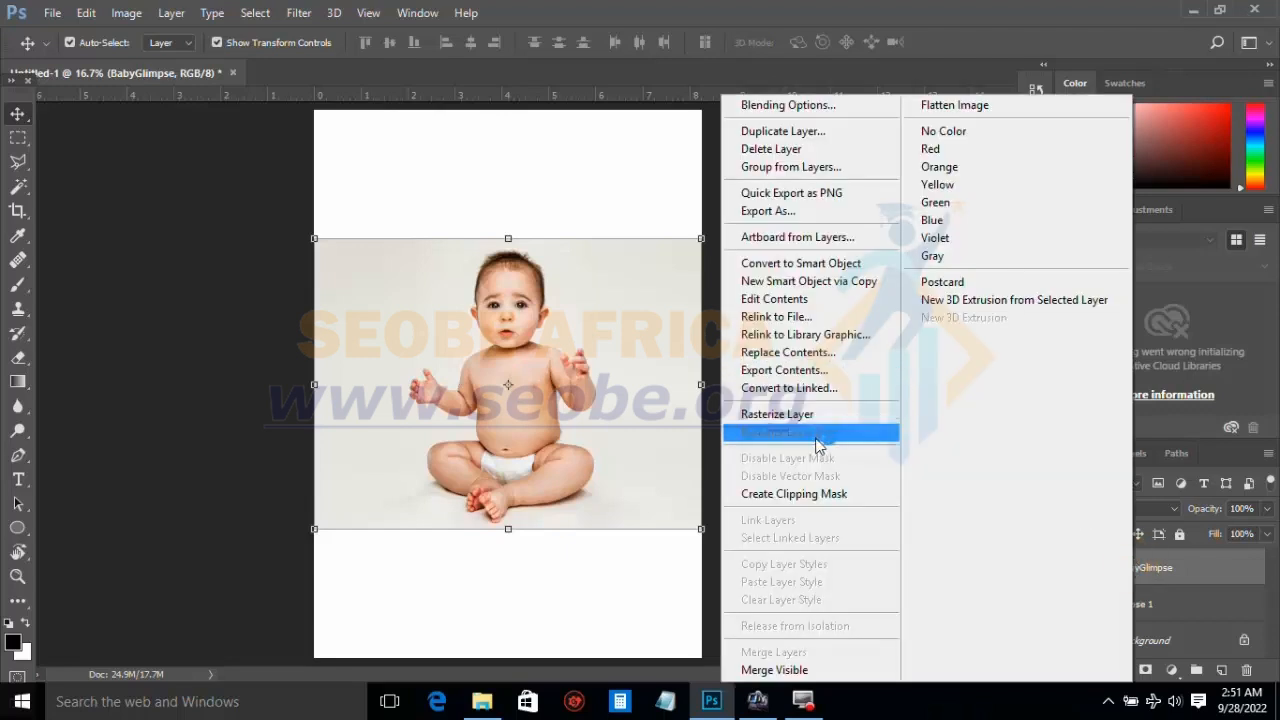
left_click(791, 494)
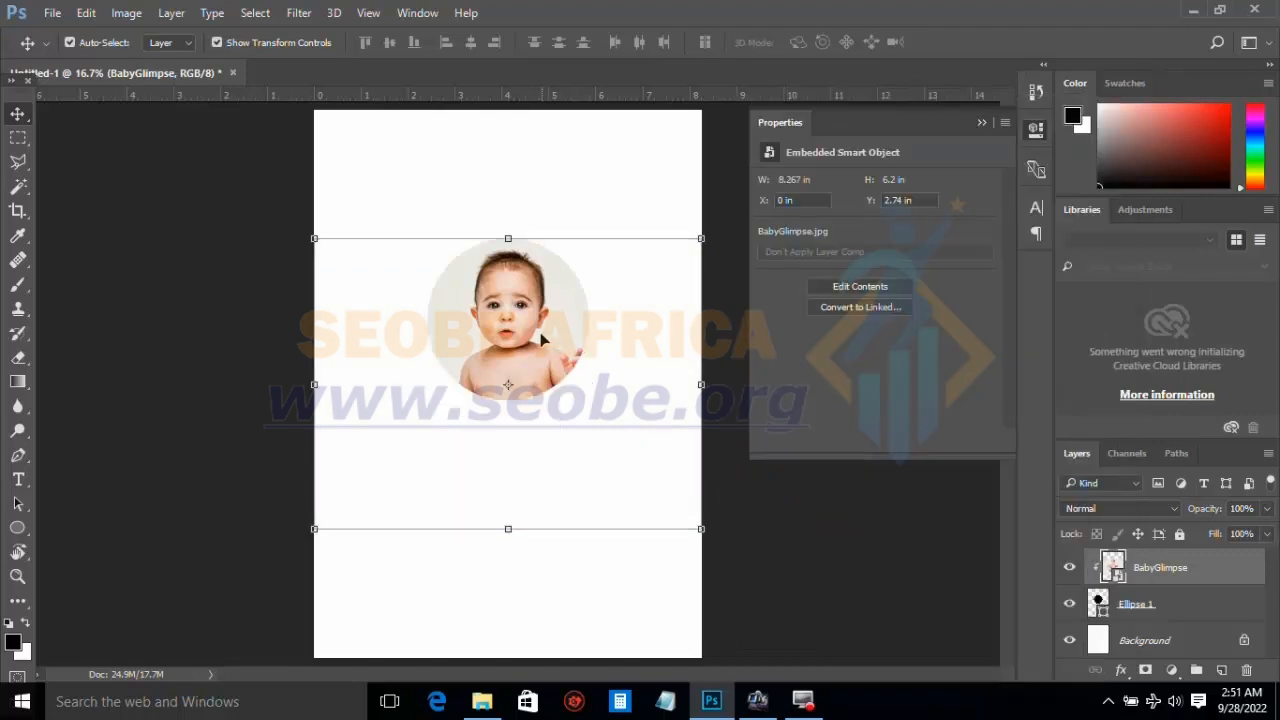
left_click(505, 187)
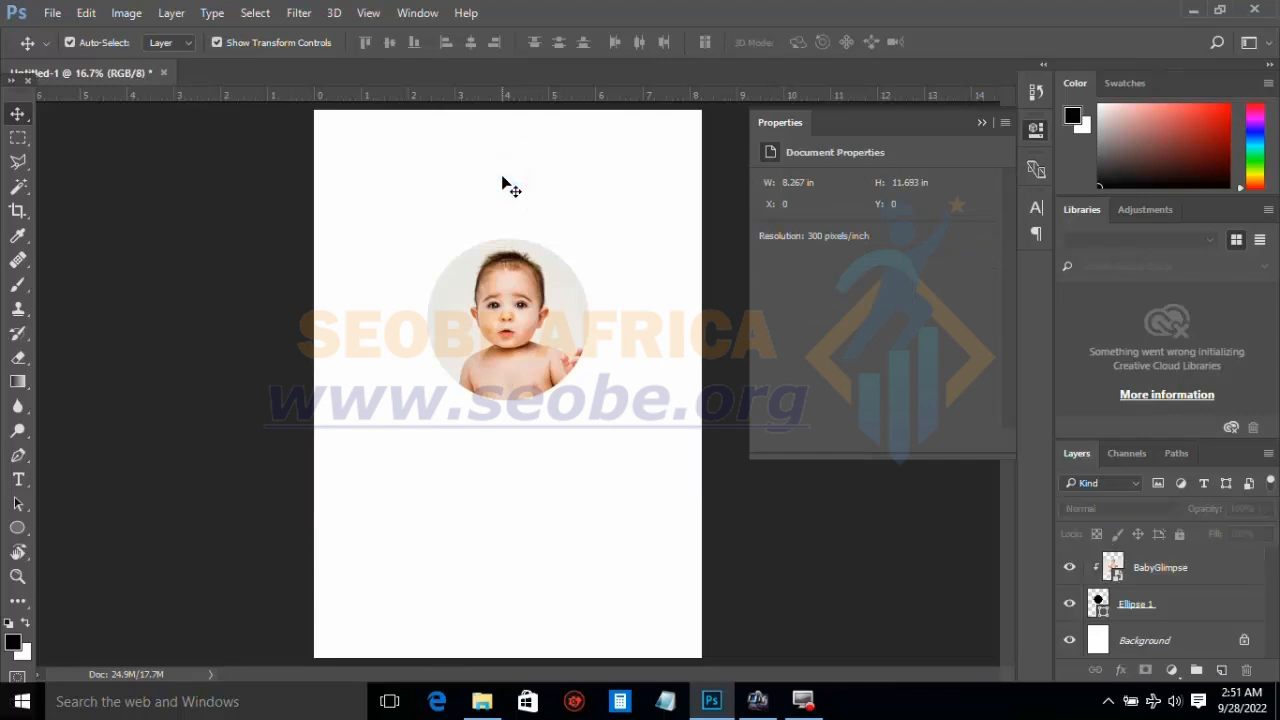
left_click_drag(513, 340, 510, 343)
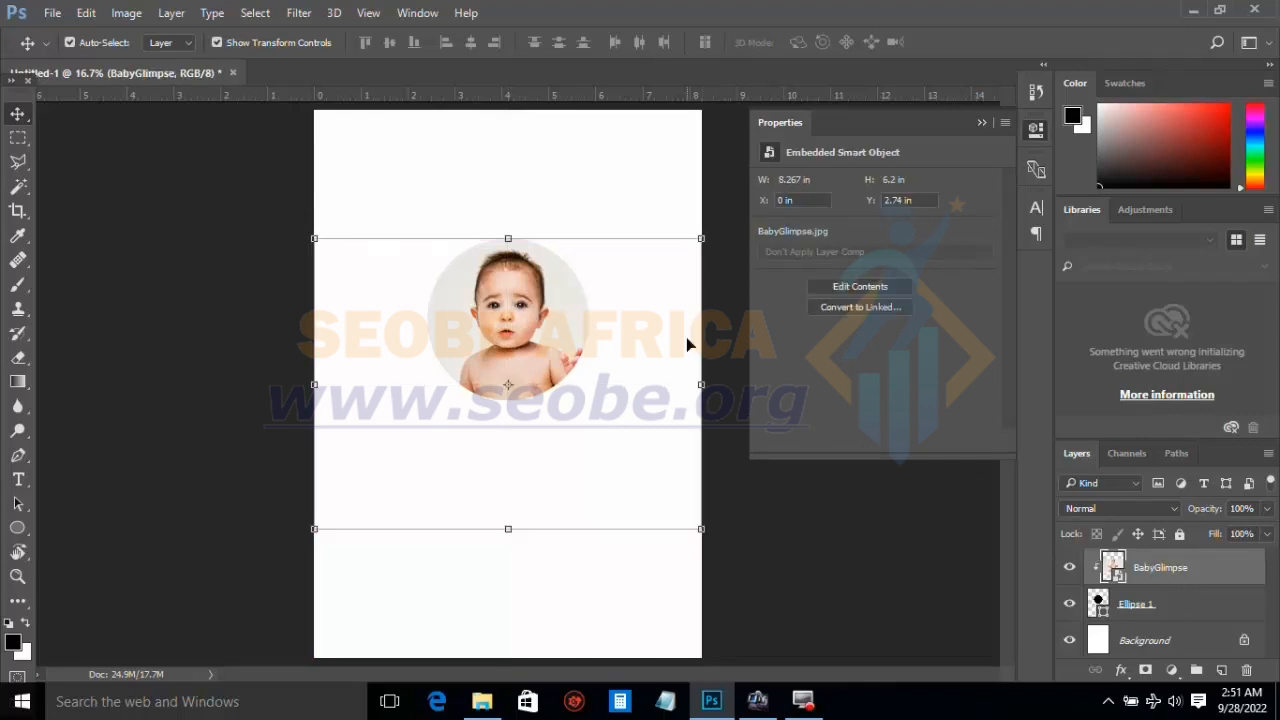
key("ctrl+t")
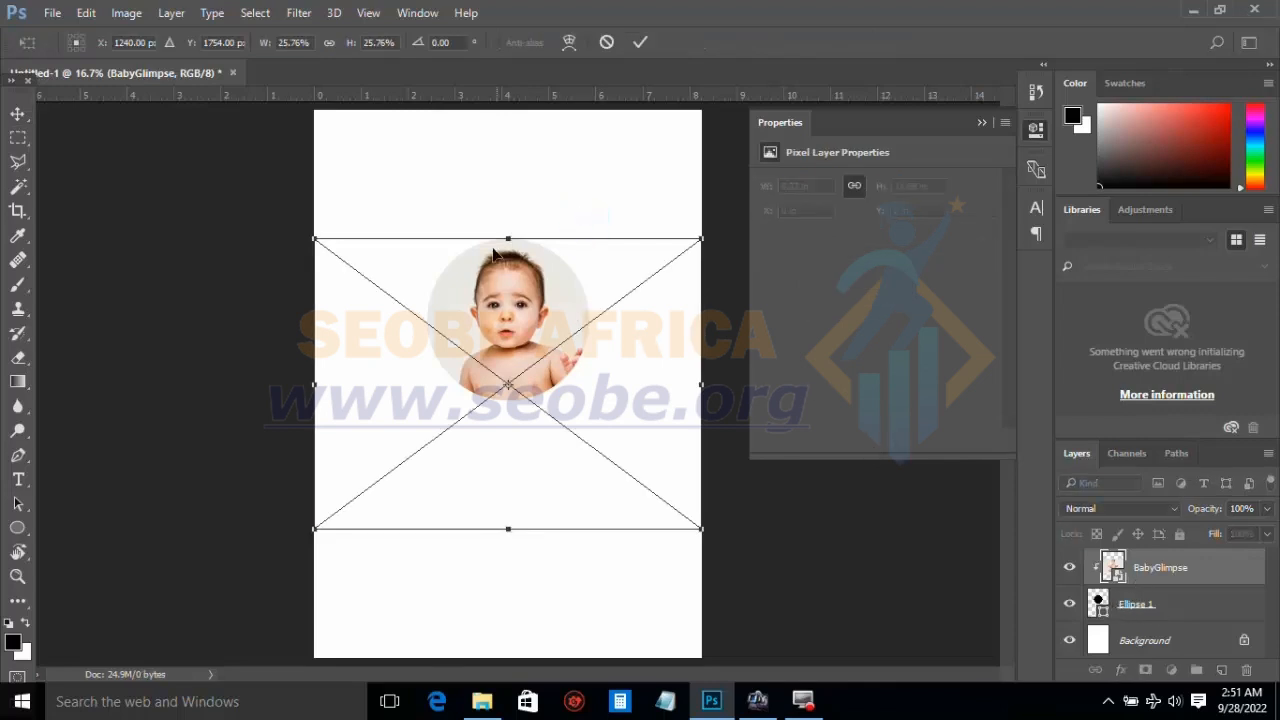
left_click(640, 43)
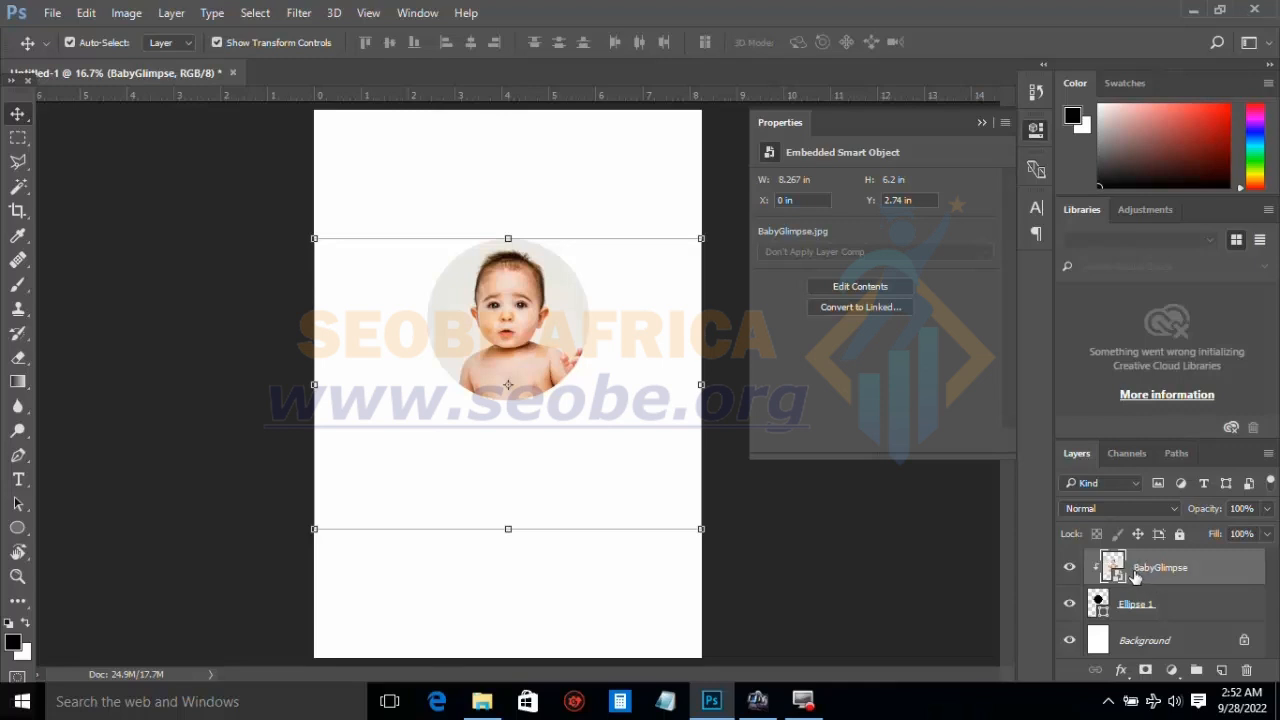
left_click(928, 538)
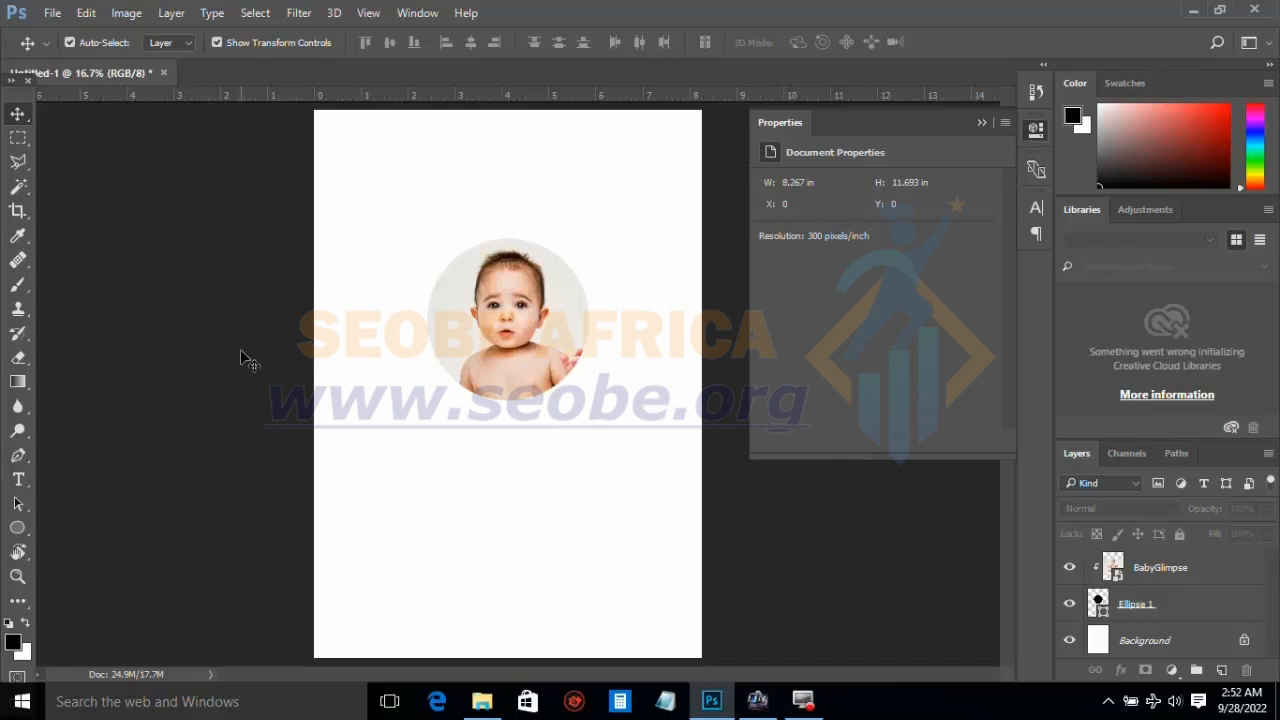
Step: Add the letter "G" as 36 pt text in the blank area below the circular photo
left_click(18, 480)
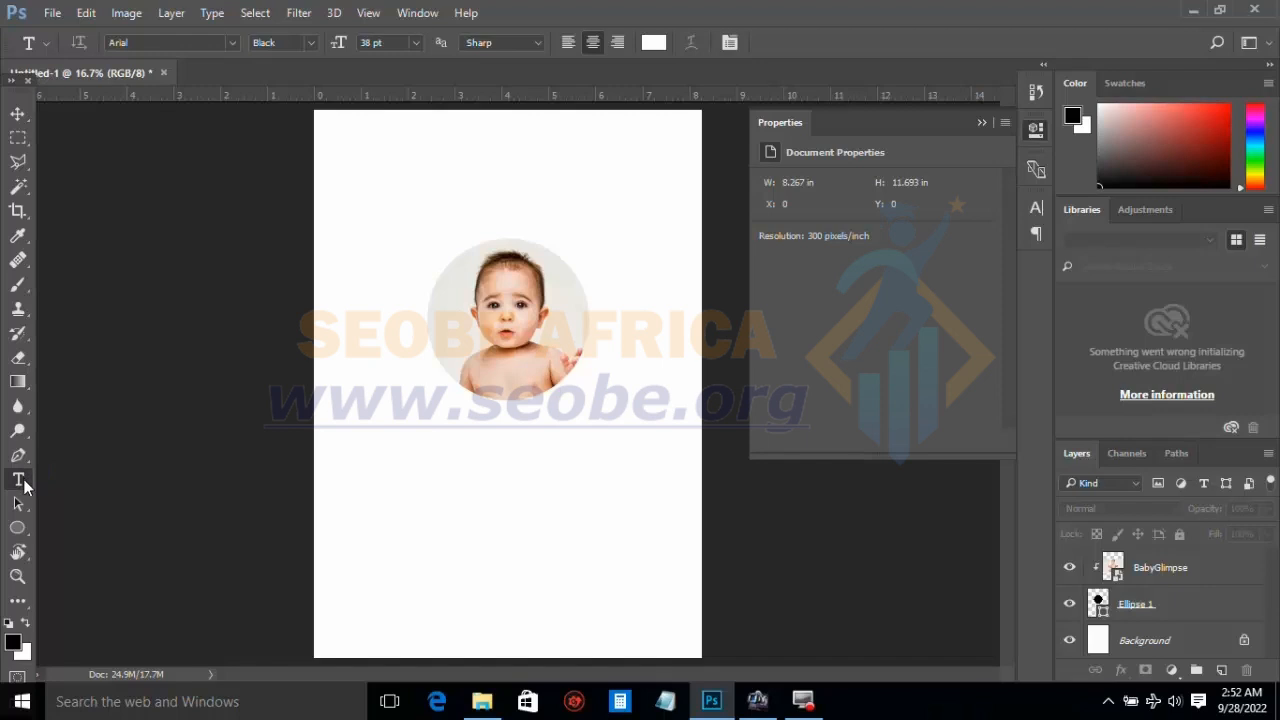
left_click(448, 468)
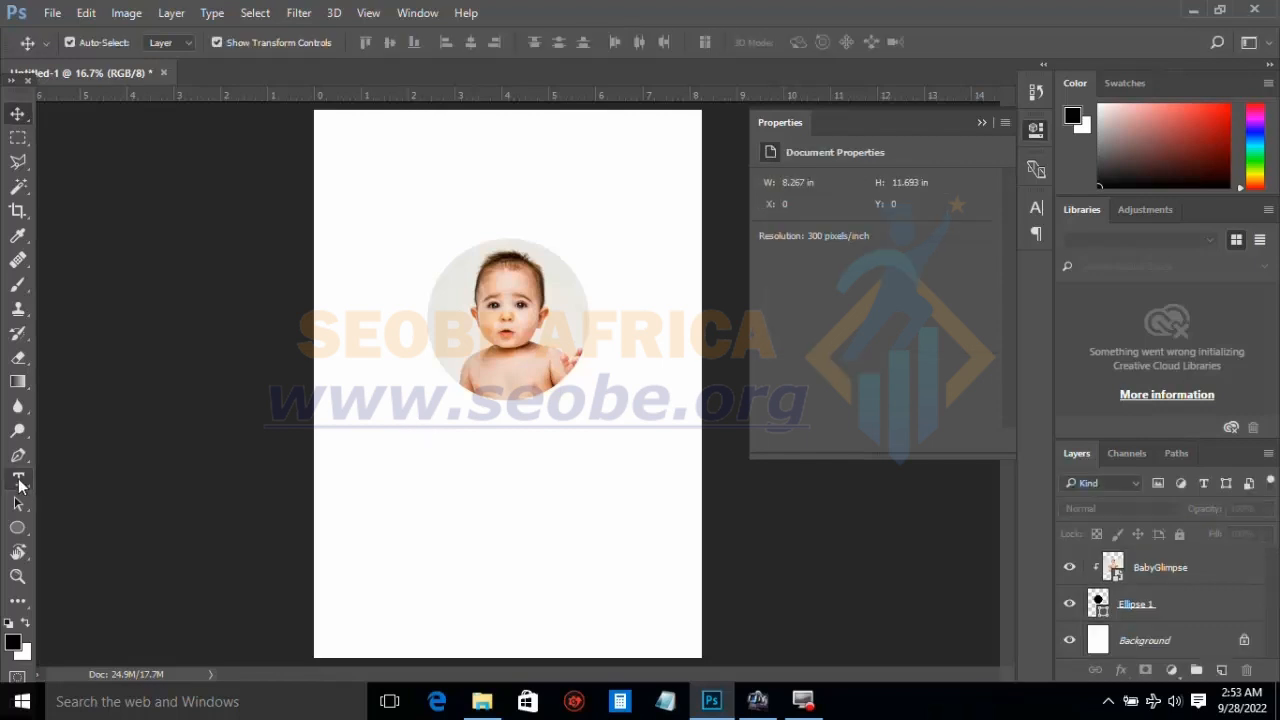
left_click(20, 484)
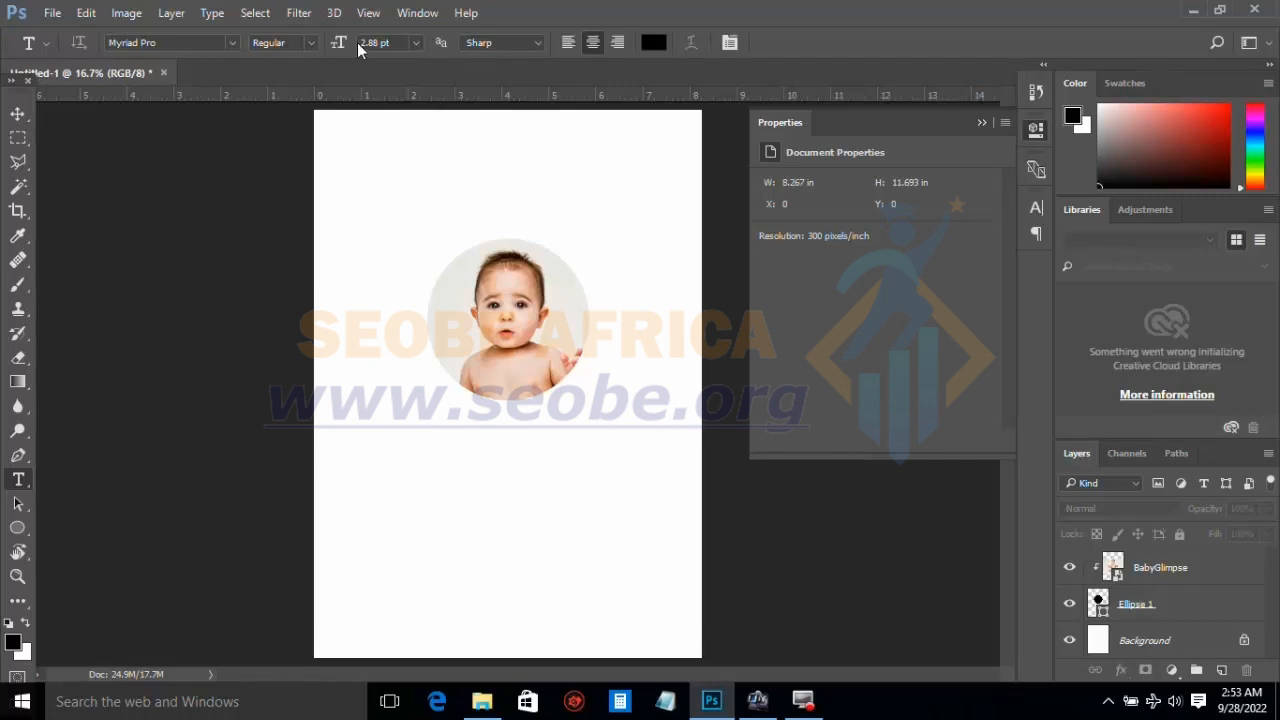
left_click(416, 42)
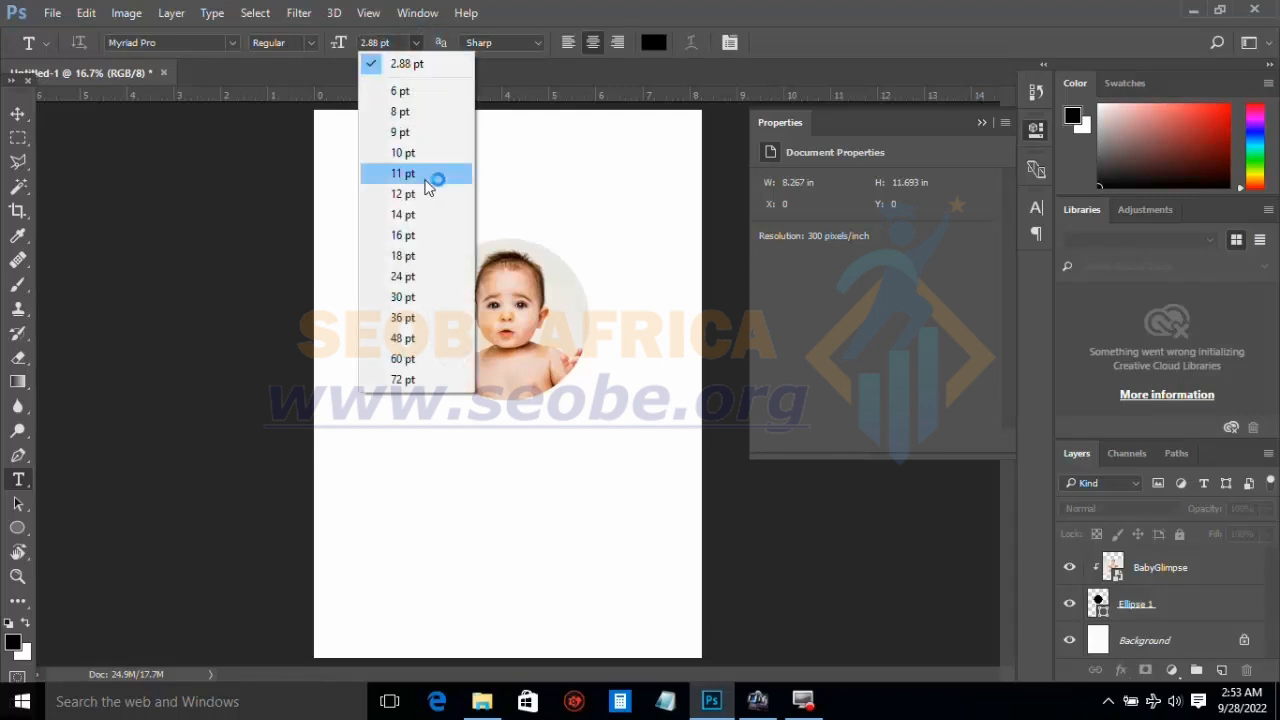
left_click(403, 316)
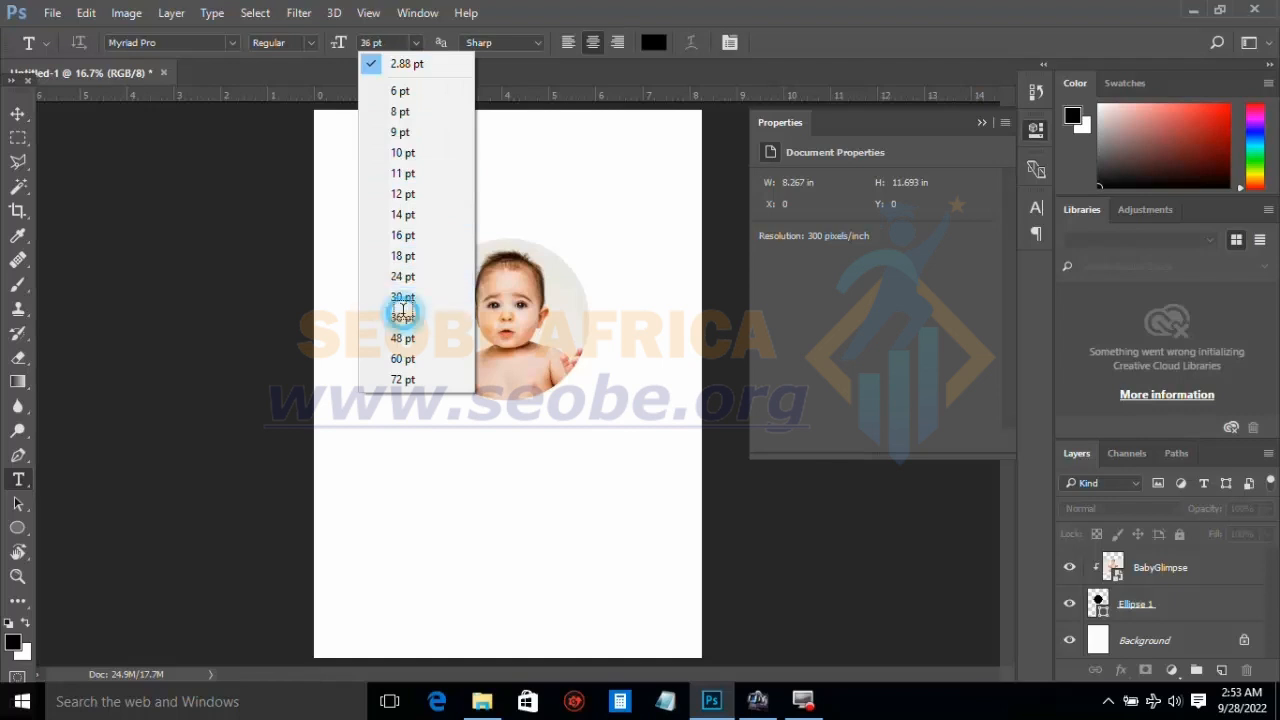
left_click(432, 475)
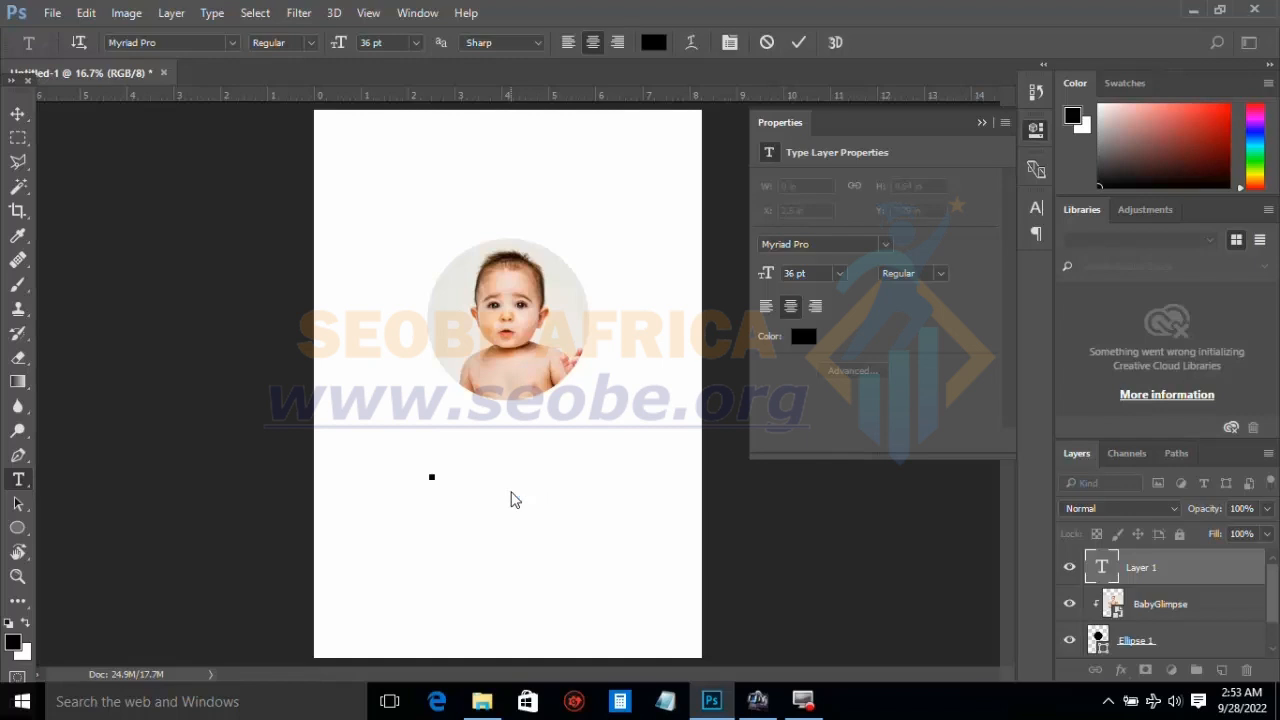
type("G")
left_click(18, 114)
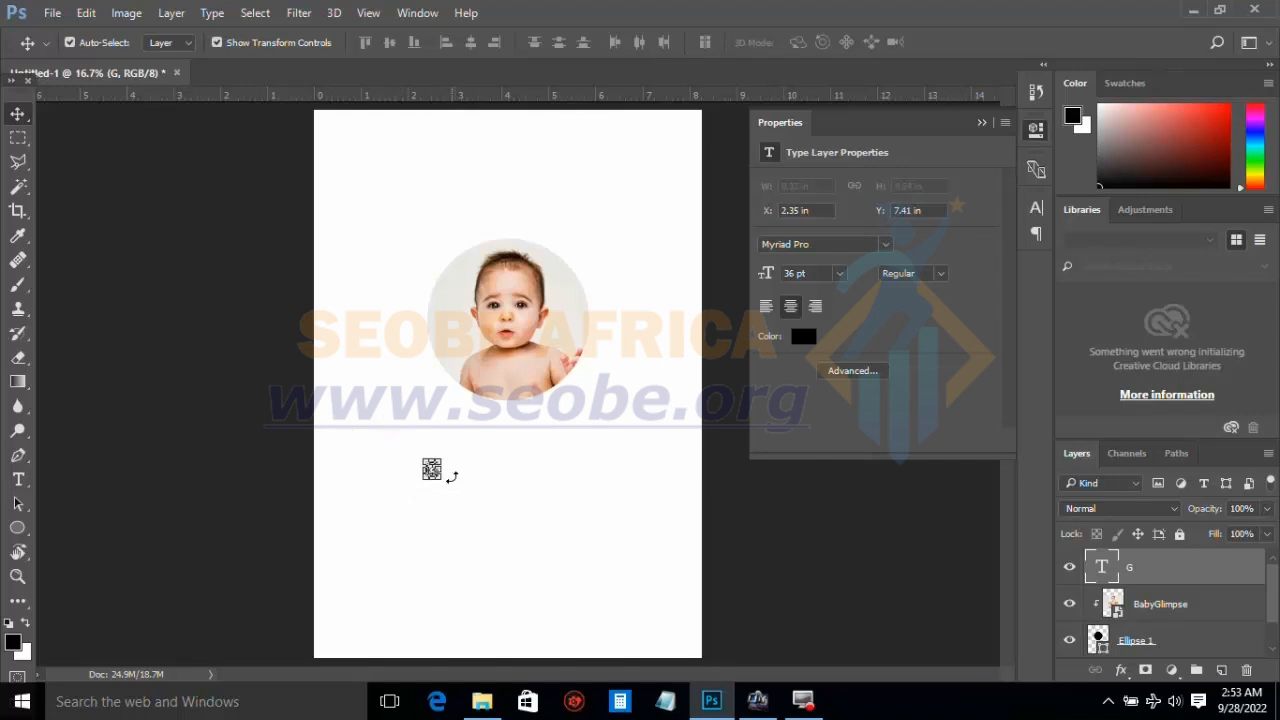
Step: Try to enlarge the letter G proportionally to about 474% with Free Transform, and undo the scaling
key("ctrl")
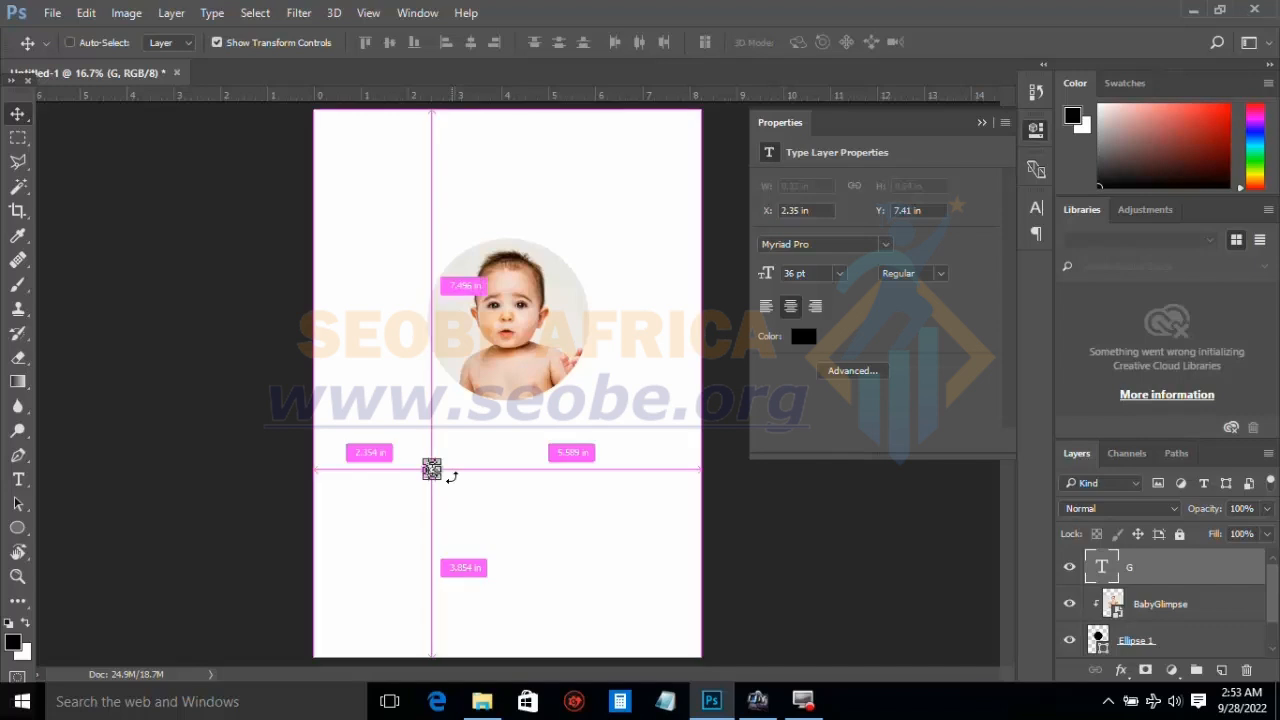
key("ctrl+plus")
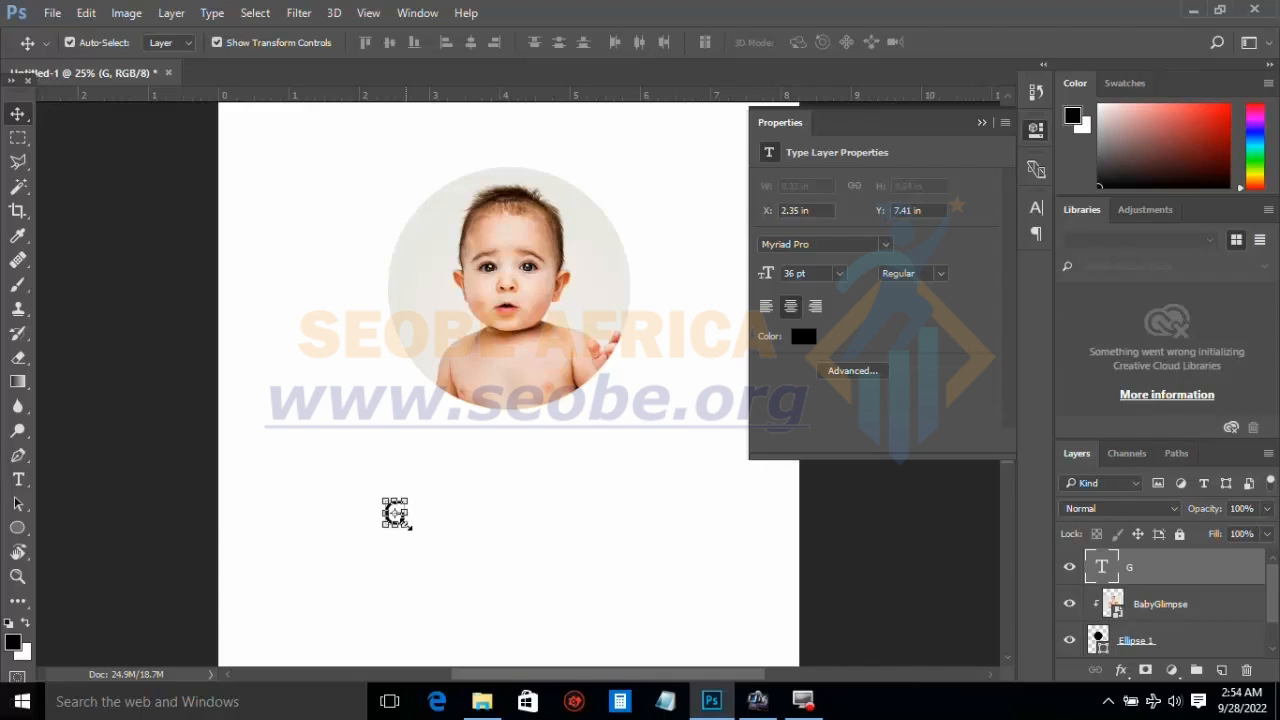
left_click_drag(408, 526, 530, 645)
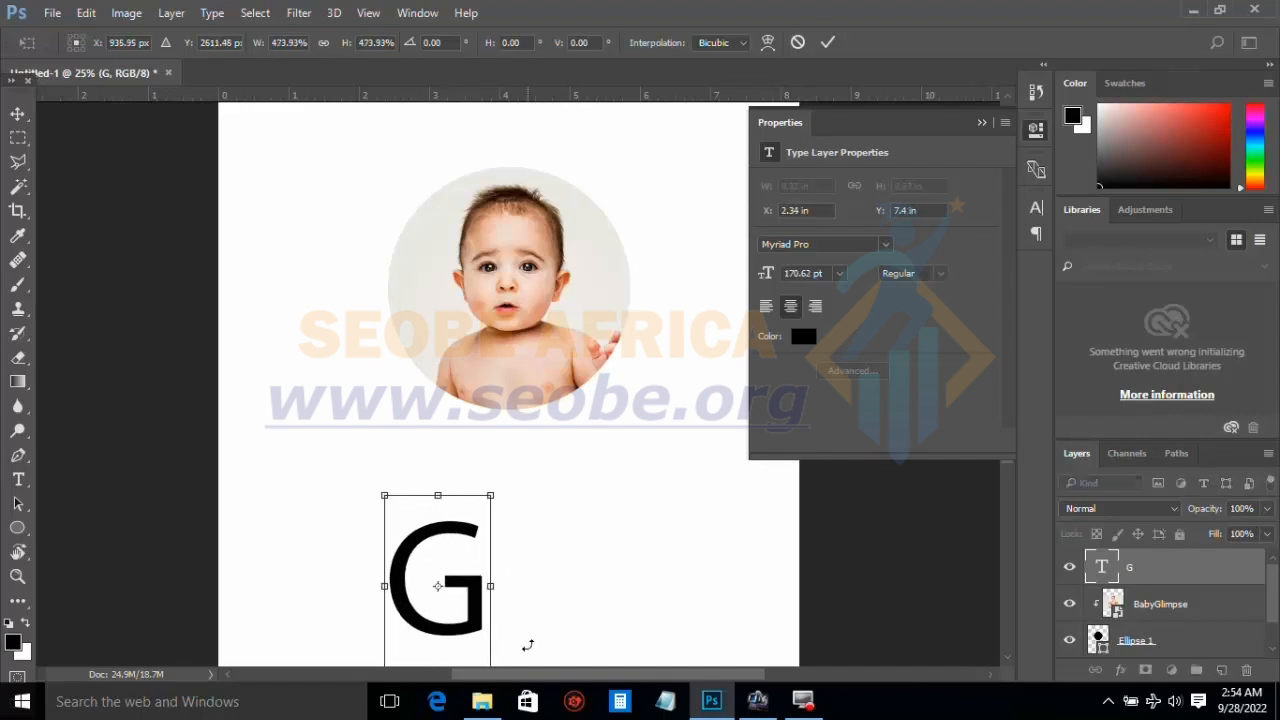
left_click(827, 42)
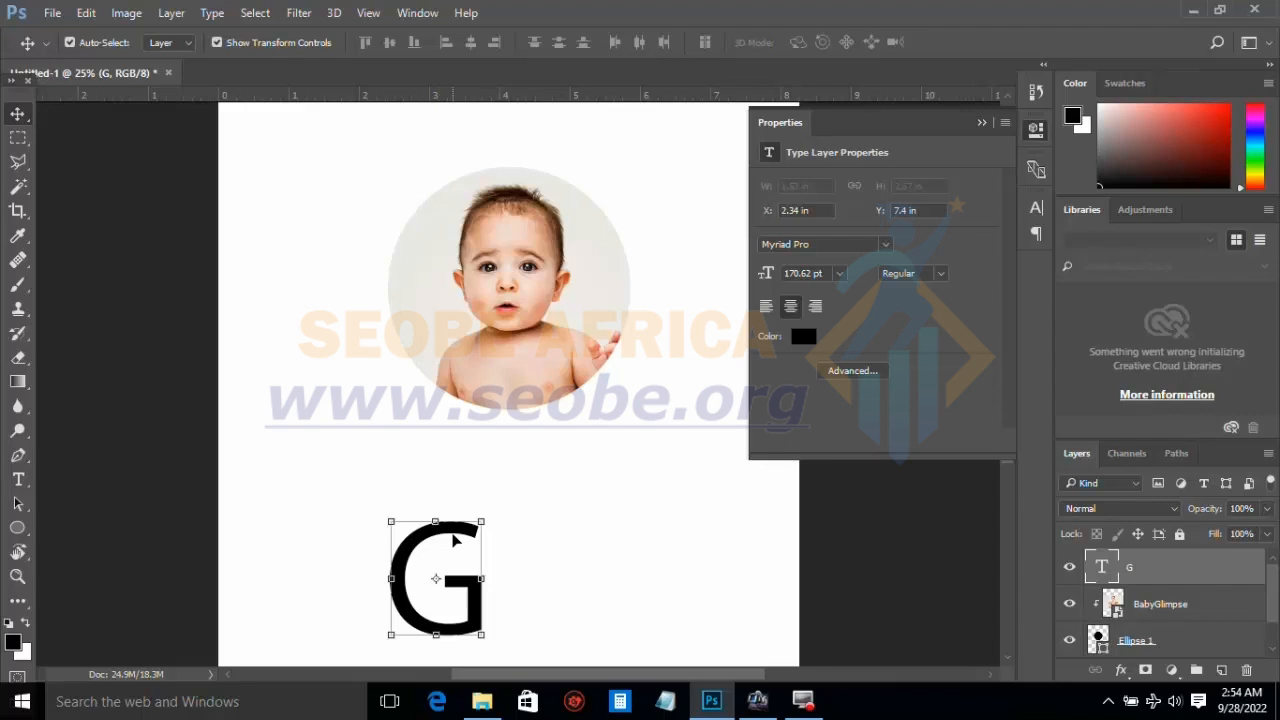
key("ctrl+z")
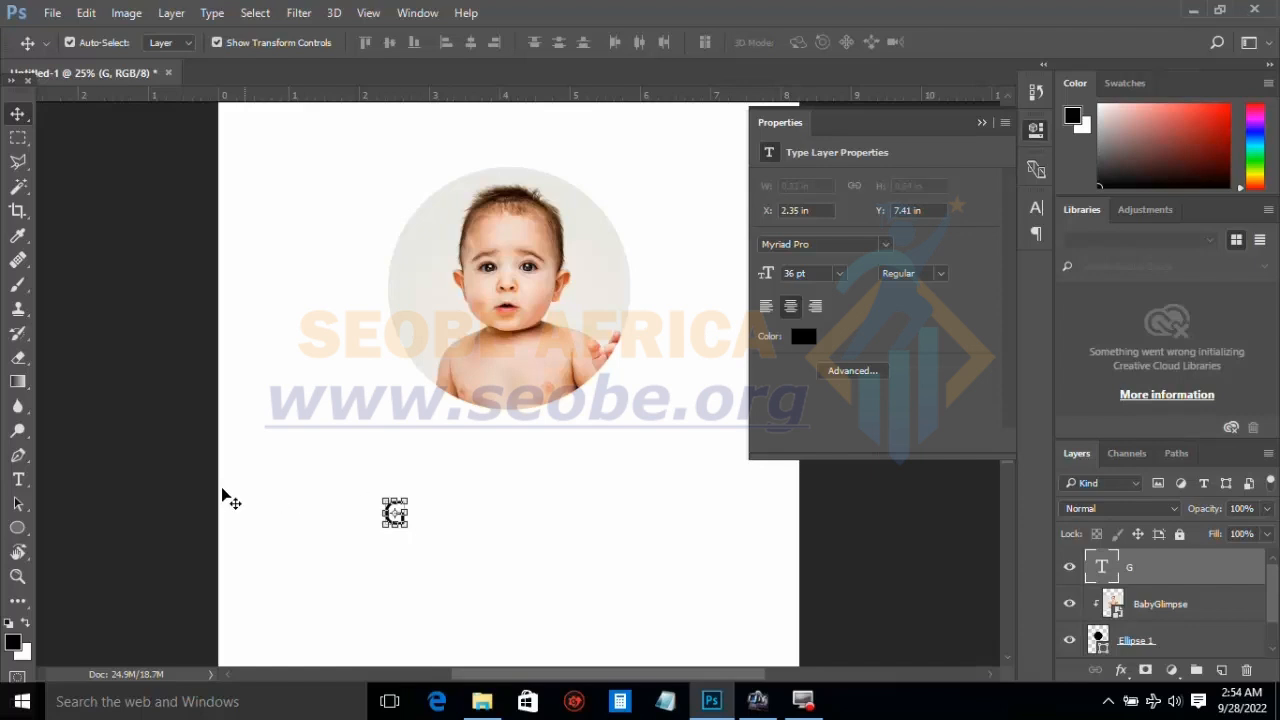
Step: Try font sizes of 60 pt and 72 pt on the letter G and set its size to 200 pt
left_click(20, 482)
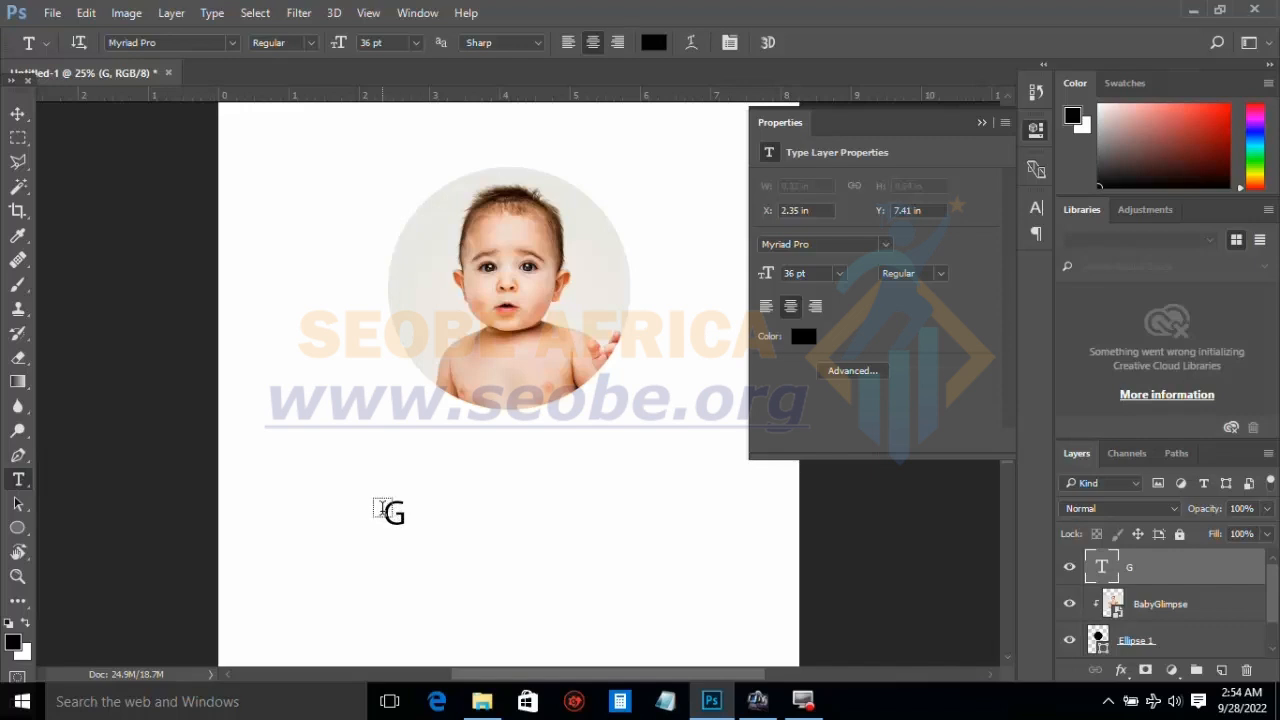
double_click(394, 513)
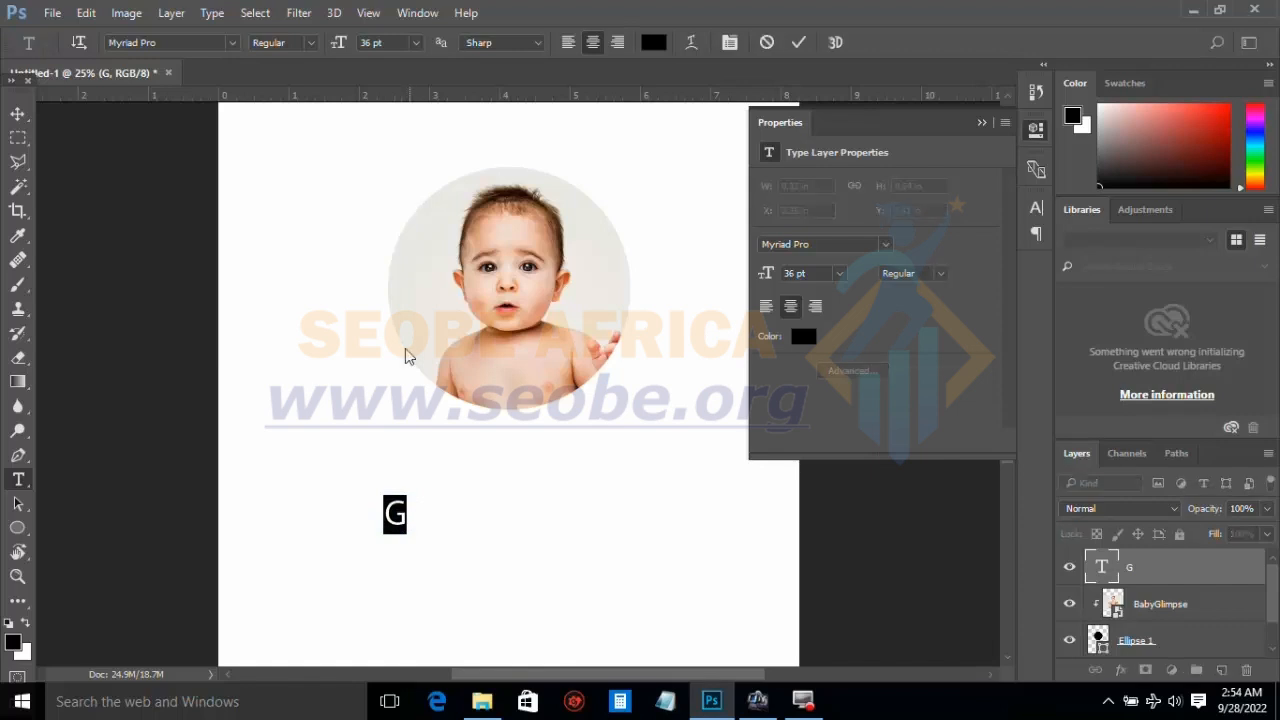
left_click(415, 49)
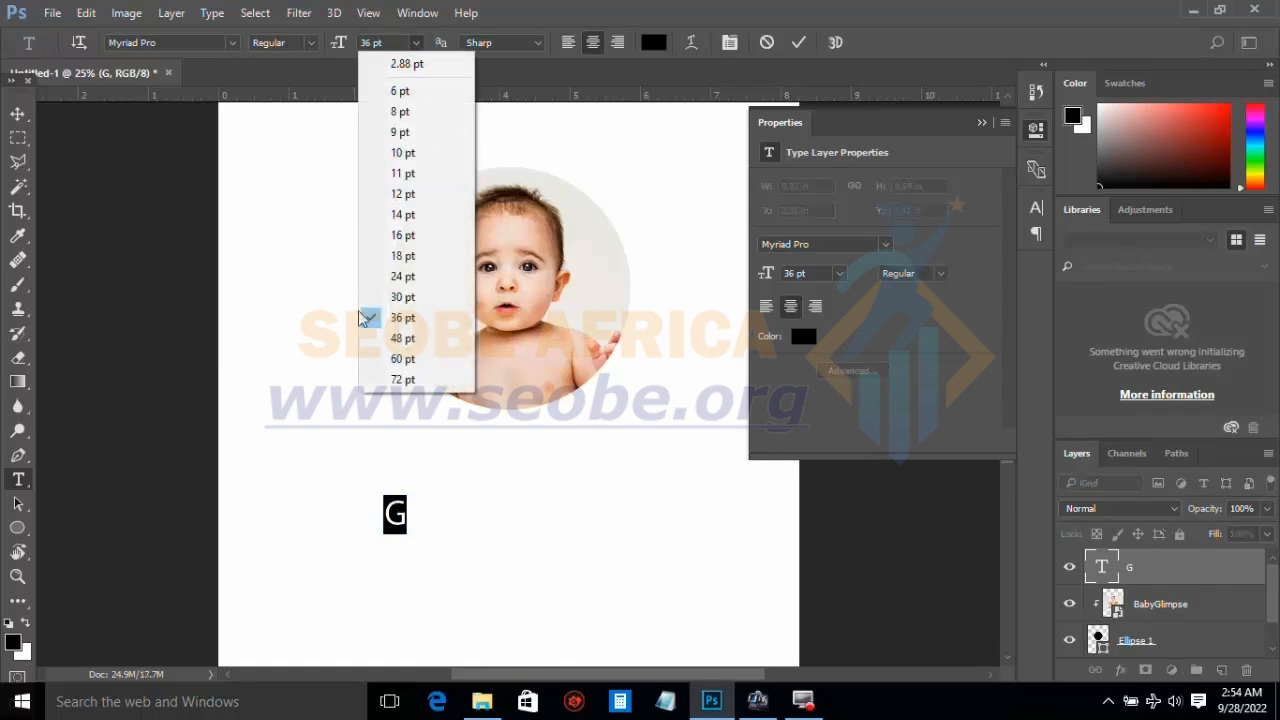
left_click(400, 358)
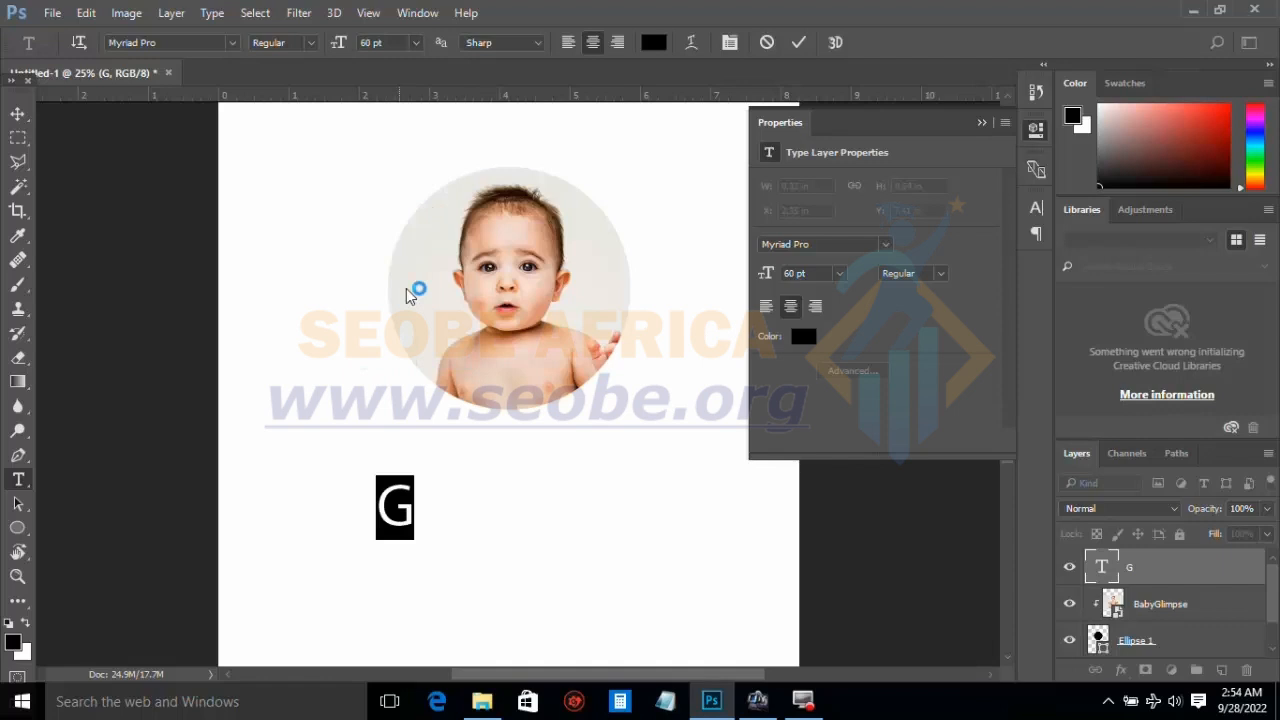
left_click(414, 46)
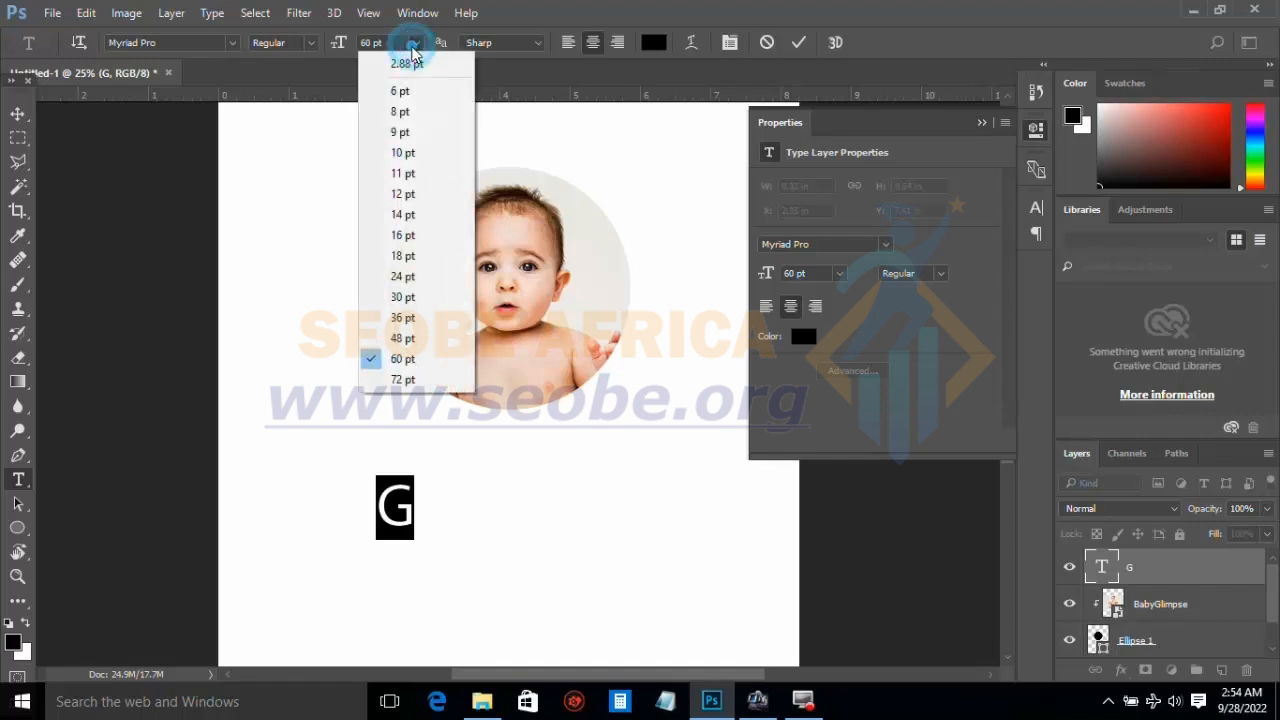
left_click(400, 374)
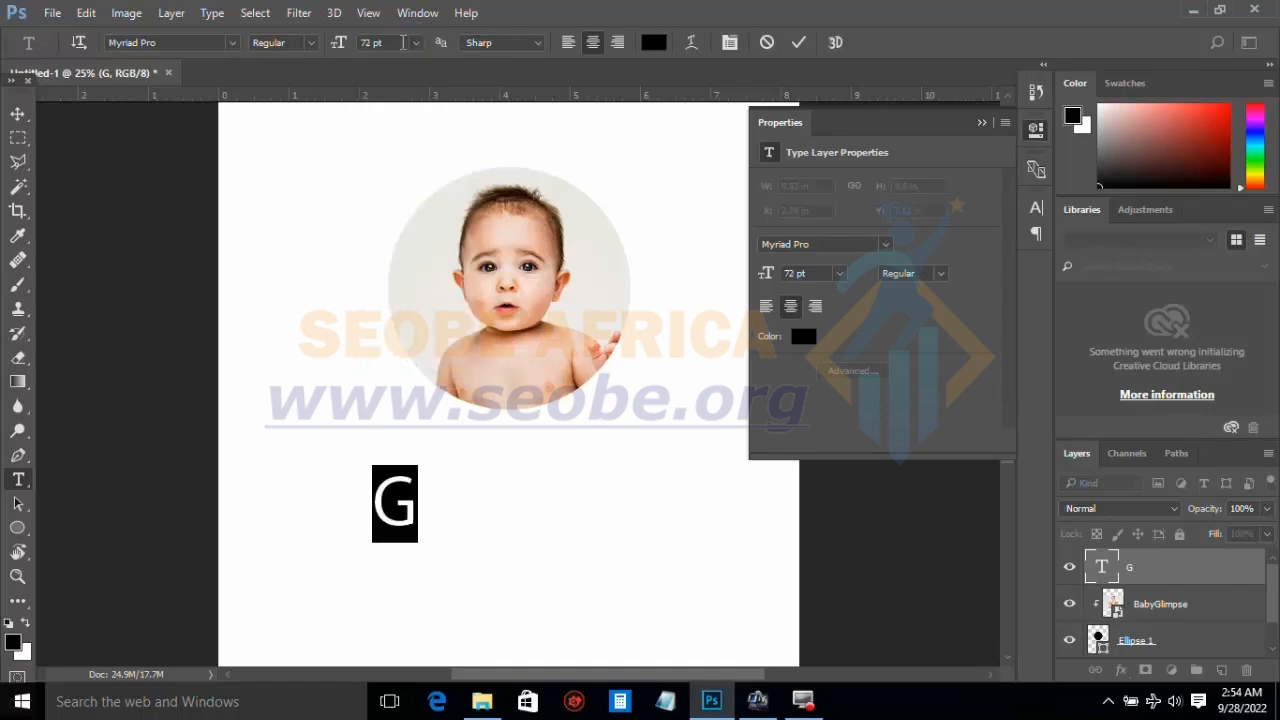
left_click(383, 45)
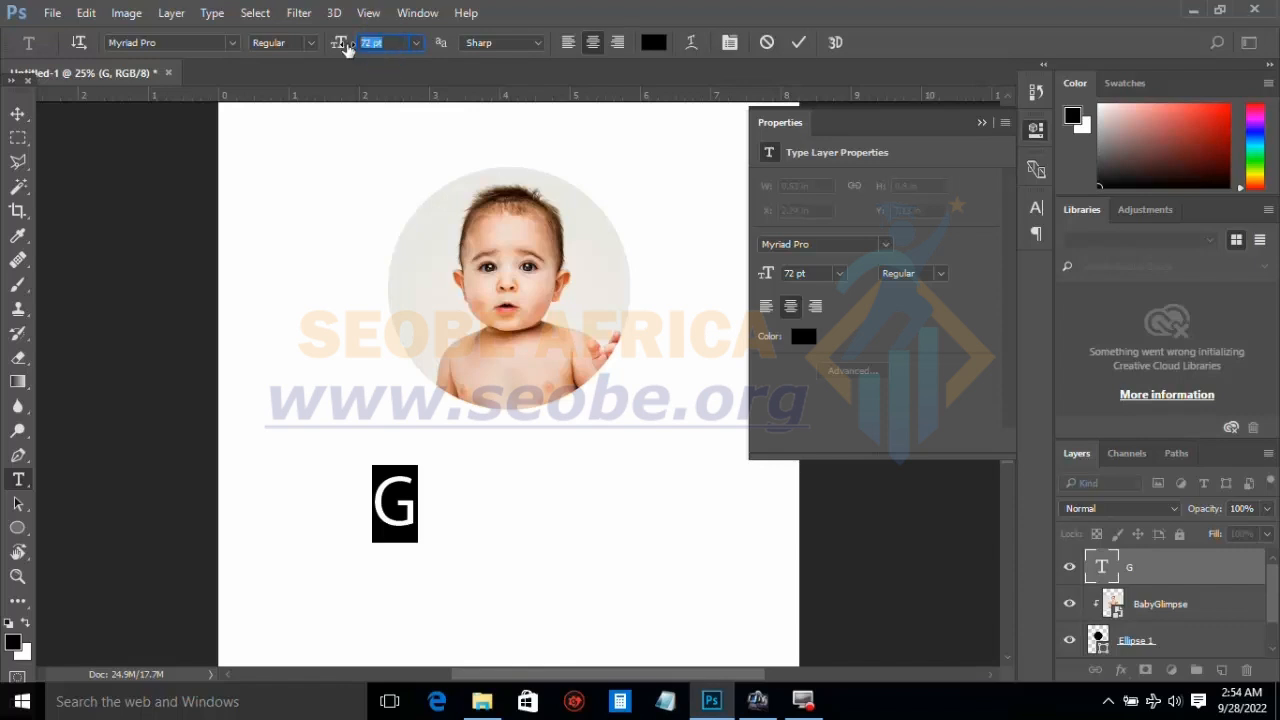
type("20")
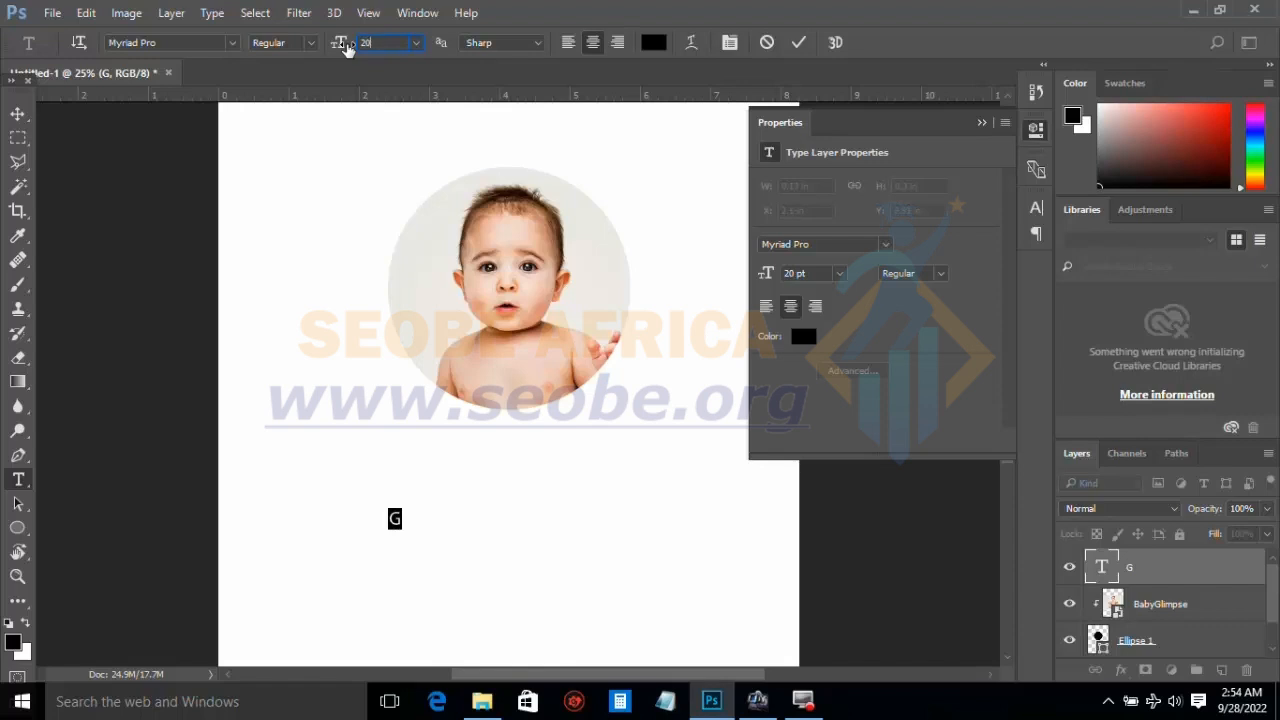
type("0")
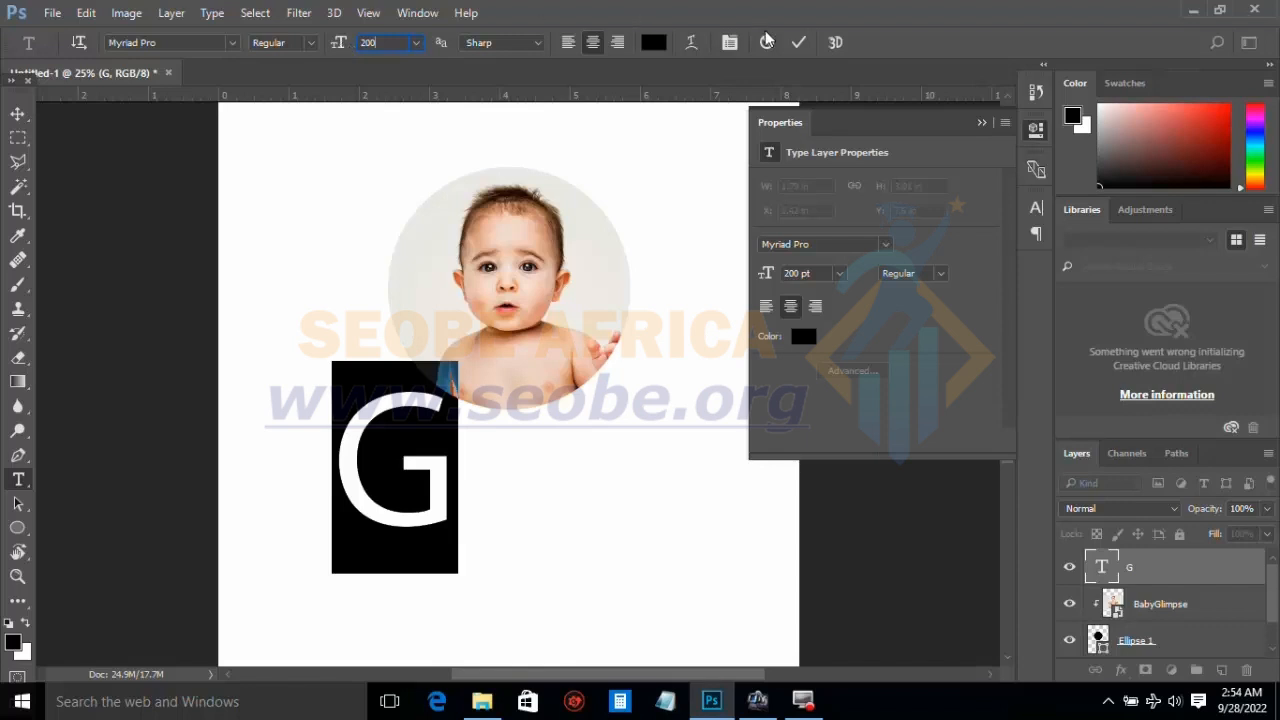
left_click(799, 43)
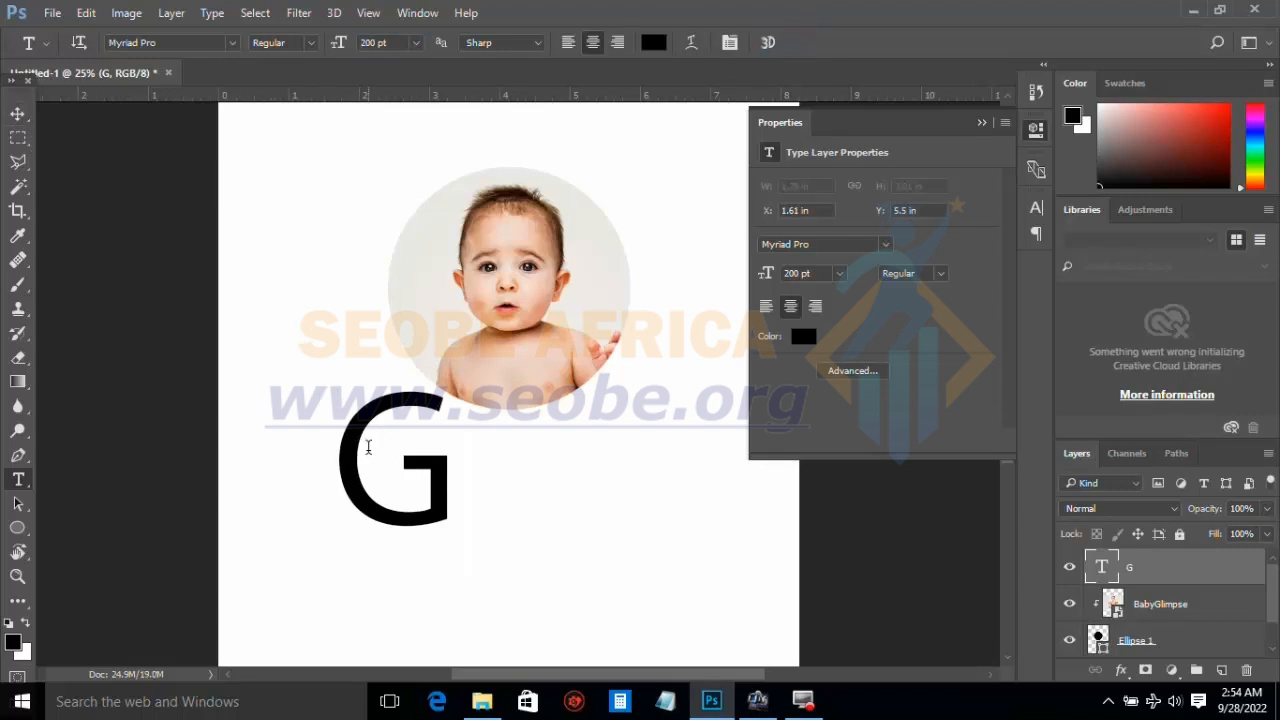
Step: Change the font of the letter G to Arial
left_click(367, 444)
left_click_drag(342, 441, 463, 466)
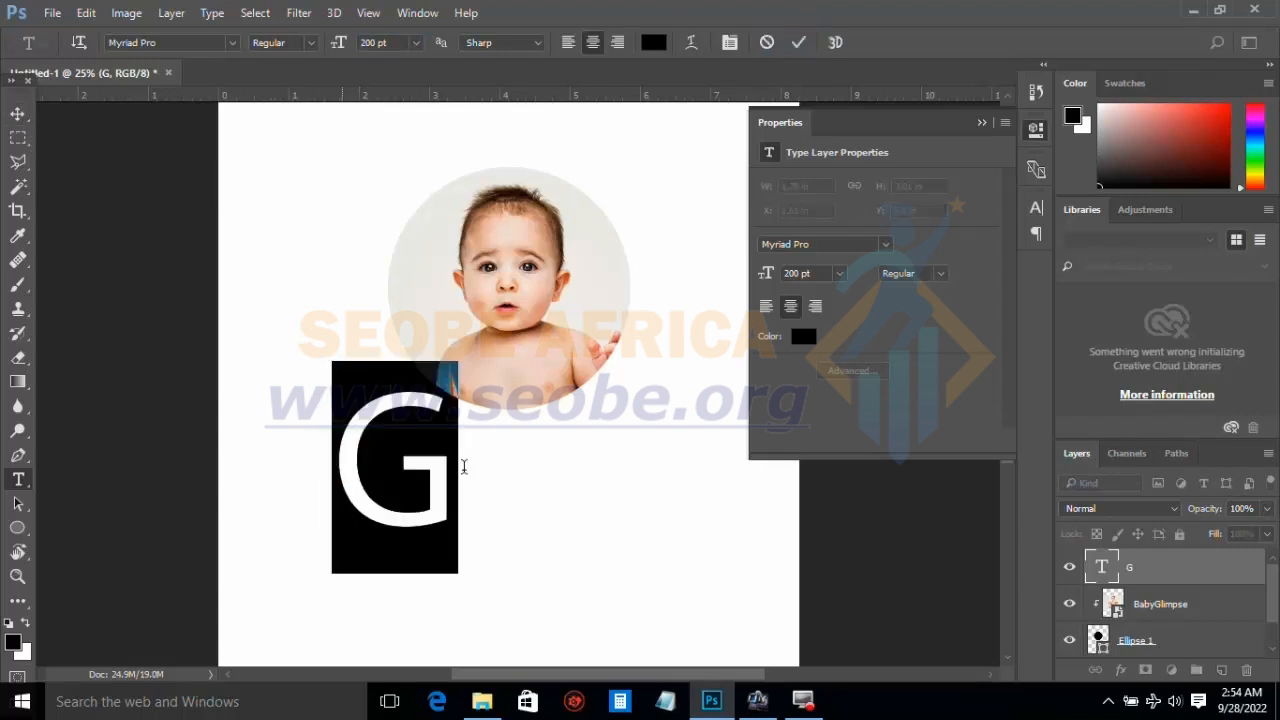
left_click(232, 43)
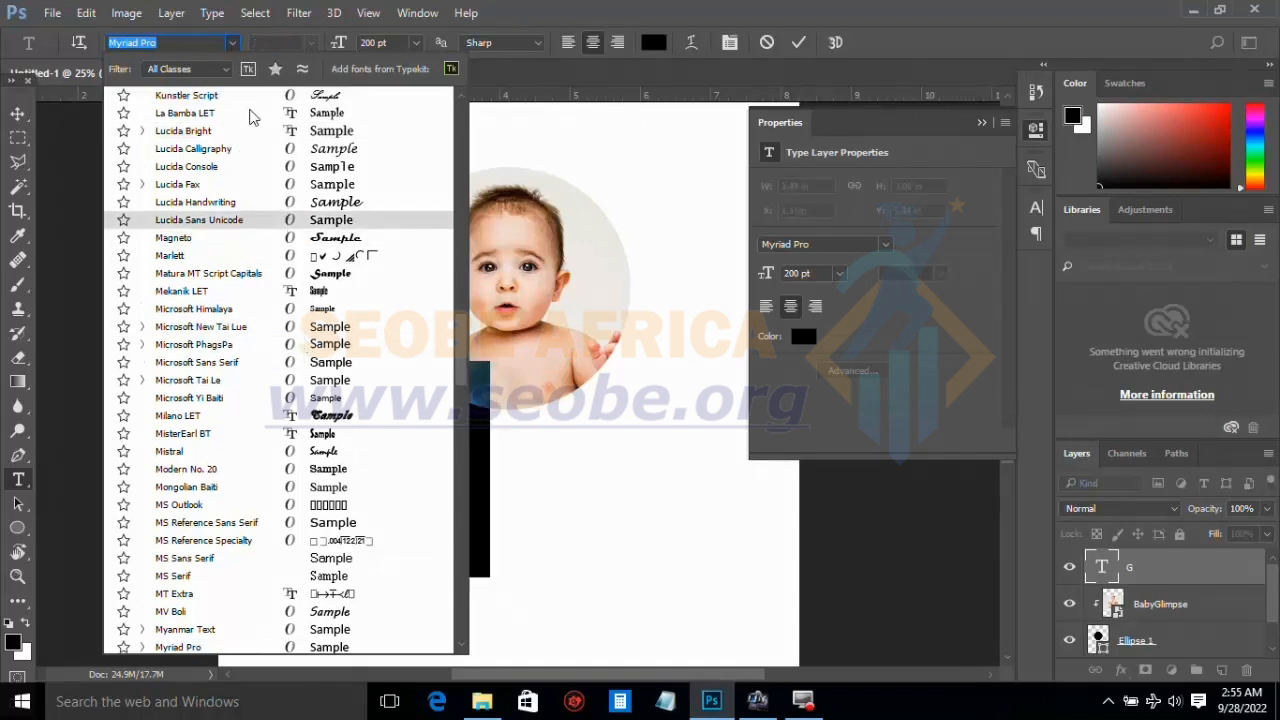
type(".")
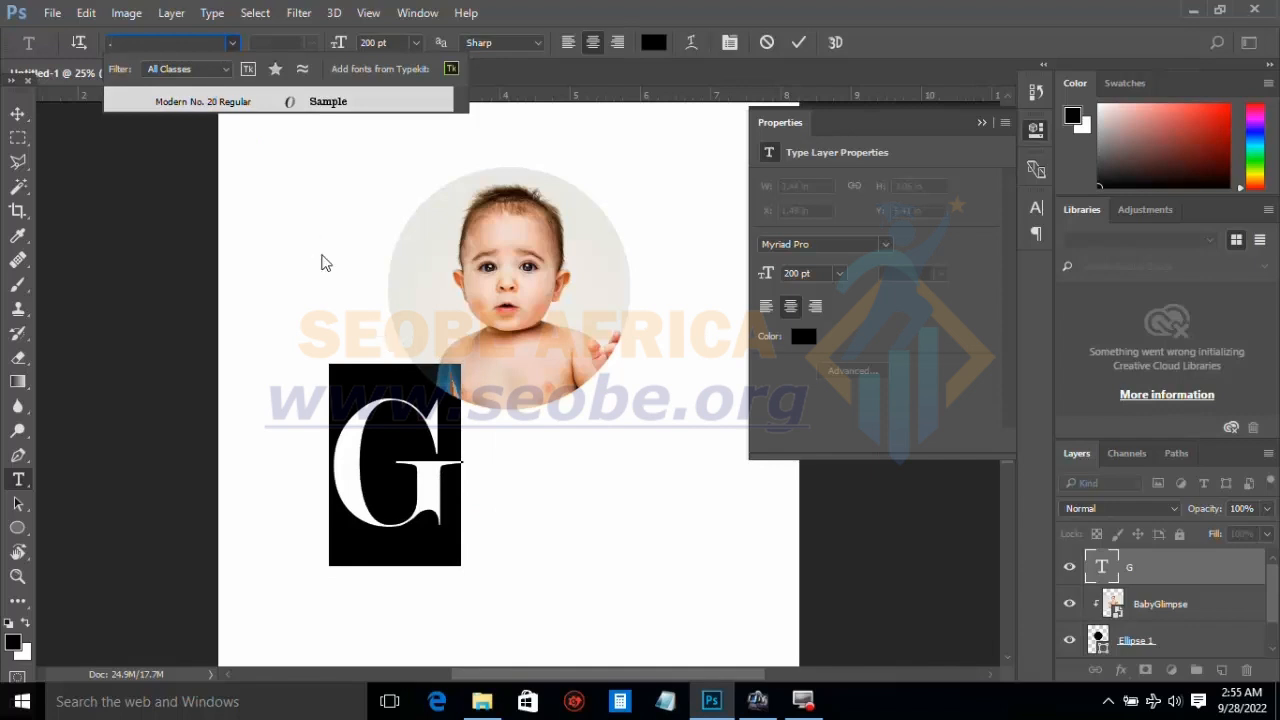
left_click(232, 44)
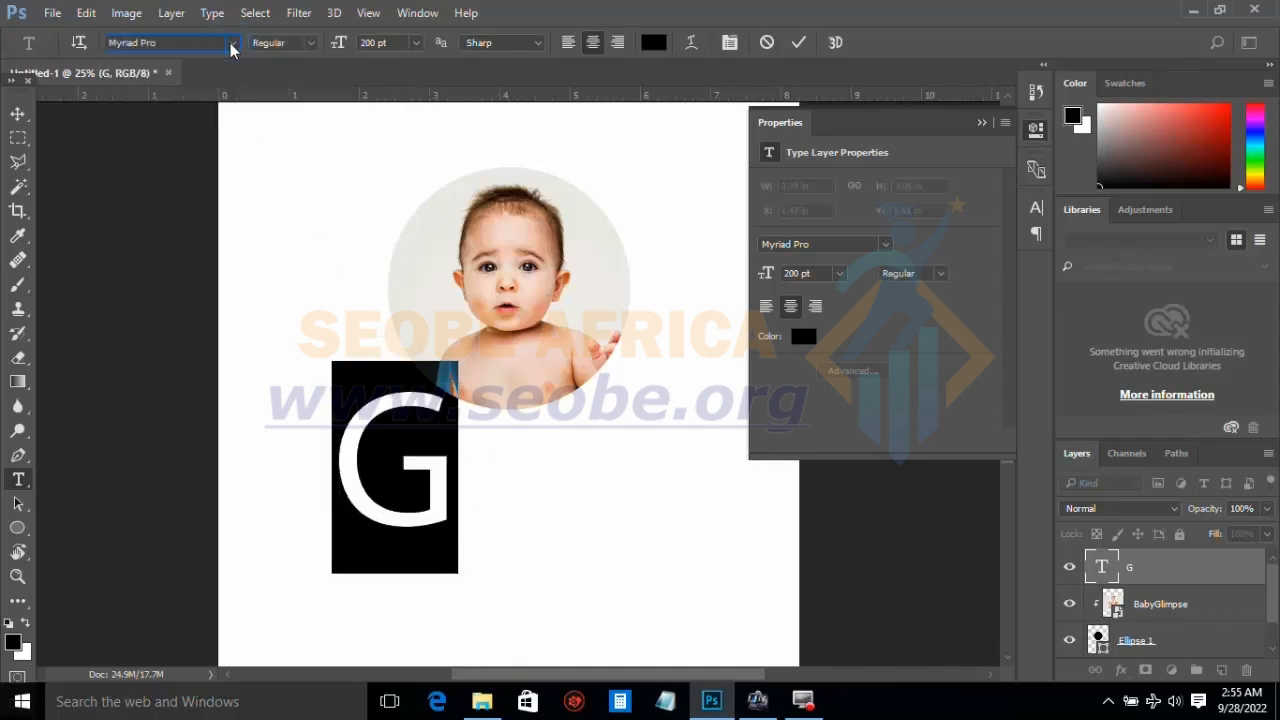
left_click(232, 44)
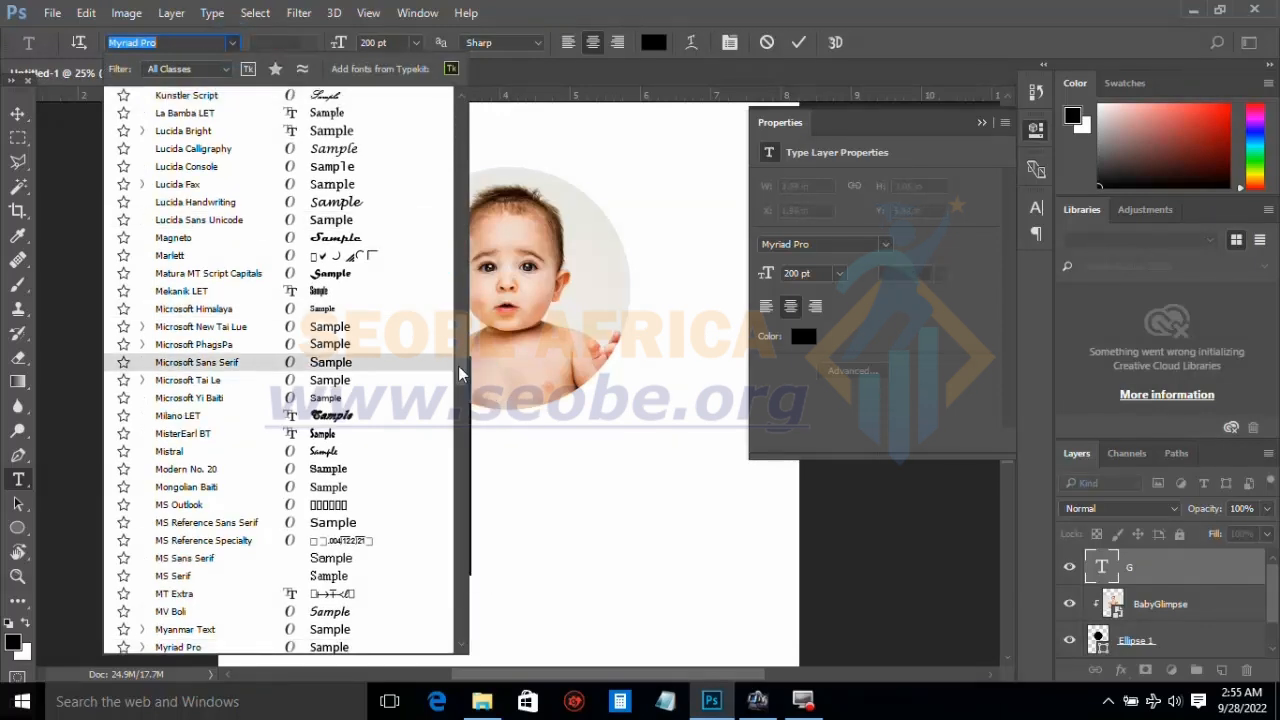
left_click_drag(460, 373, 414, 151)
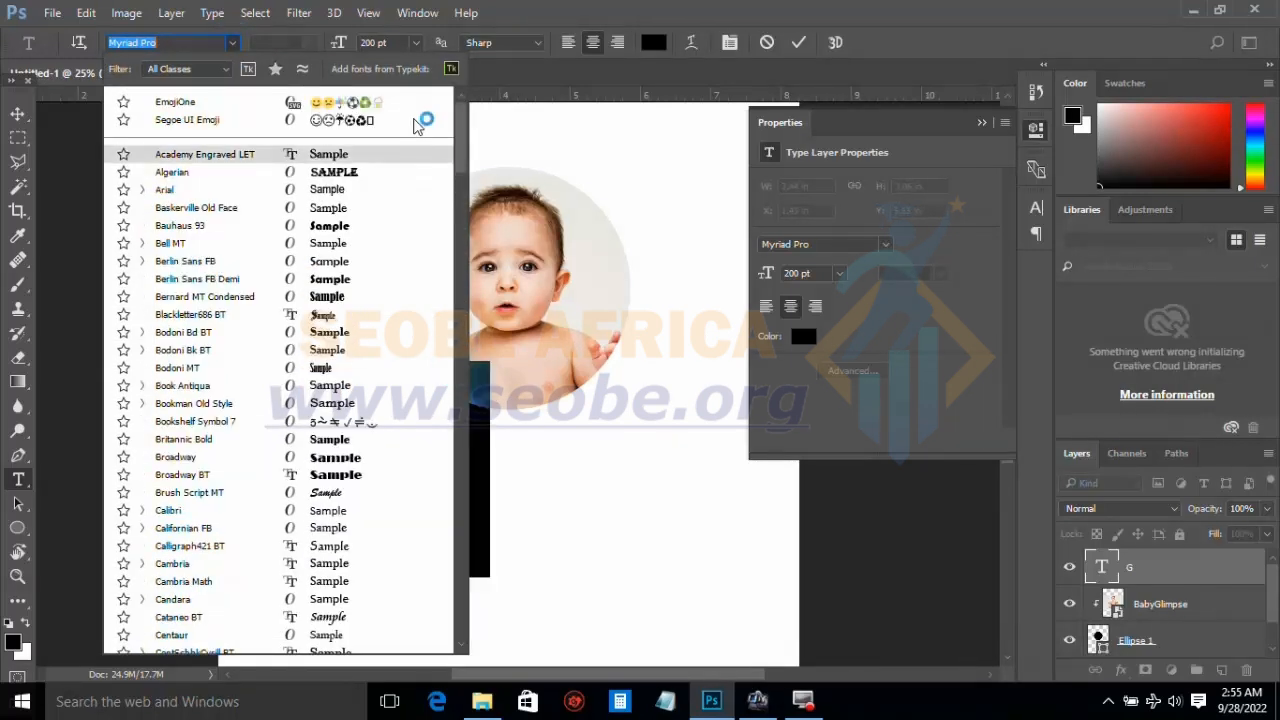
left_click(180, 190)
Step: Apply the Black font style to the letter G and move it into the blank area centred below the circular photo
left_click(312, 43)
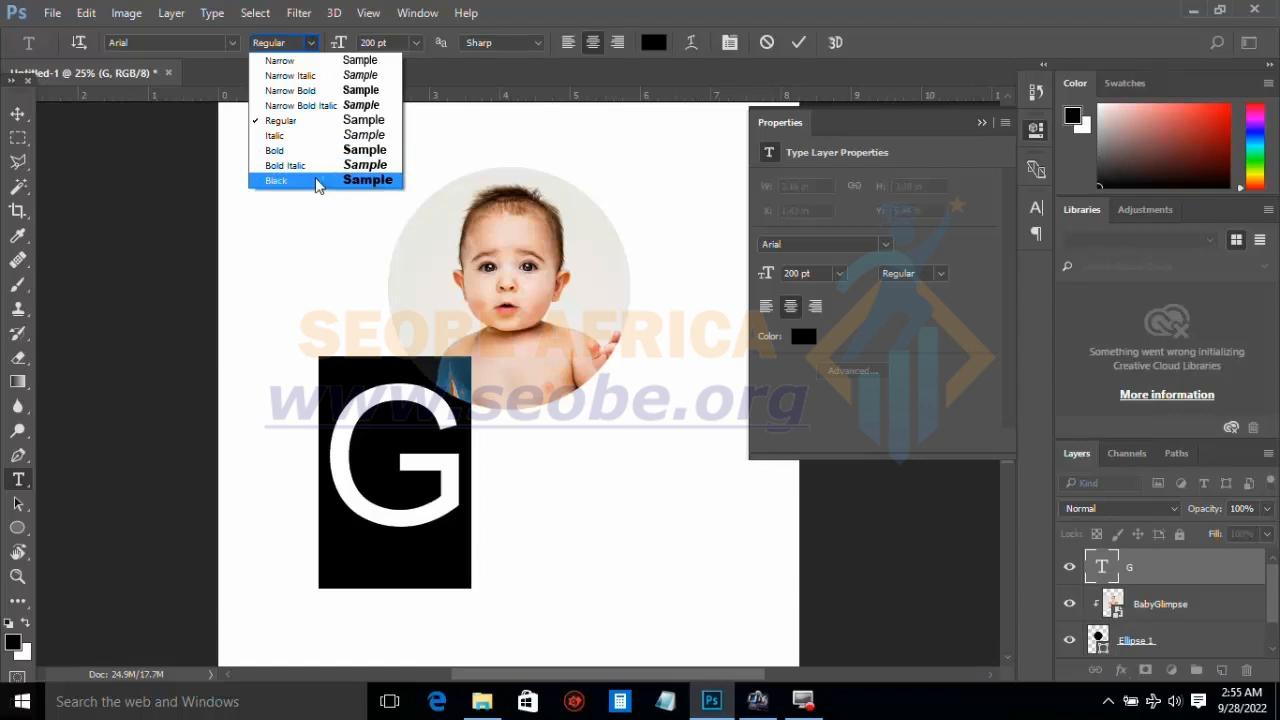
left_click(316, 184)
left_click(17, 115)
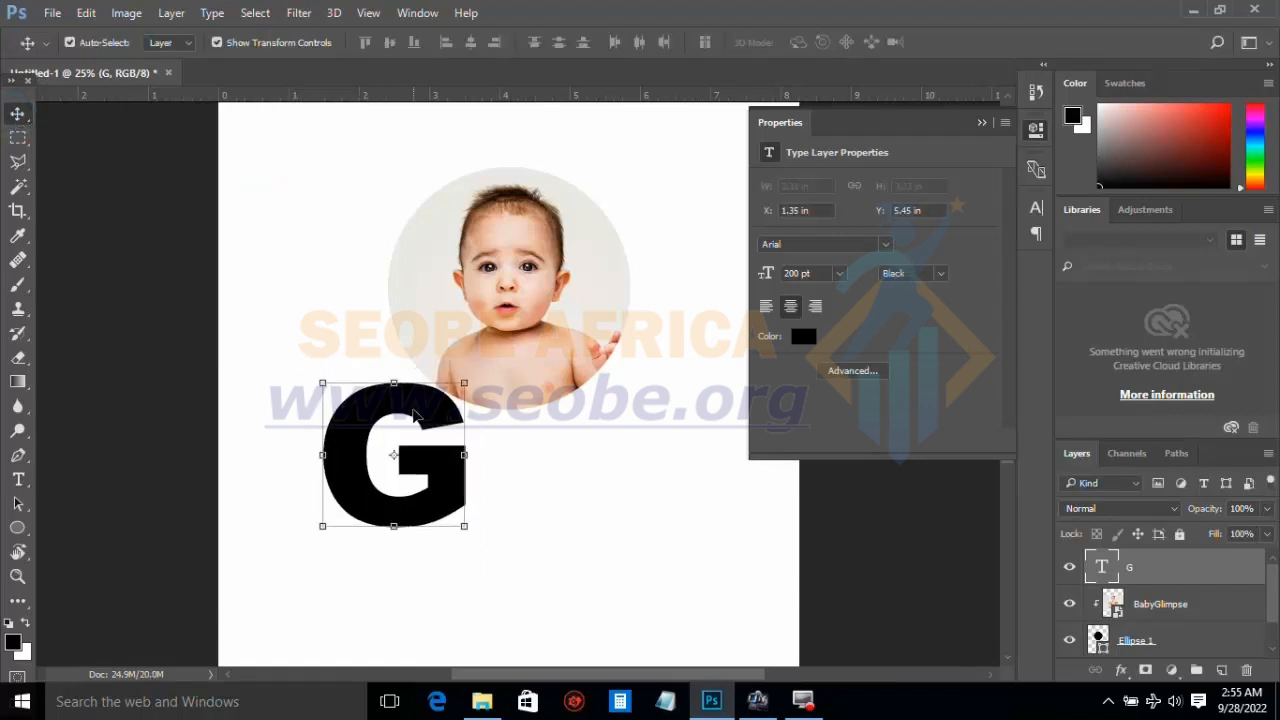
left_click_drag(415, 415, 533, 493)
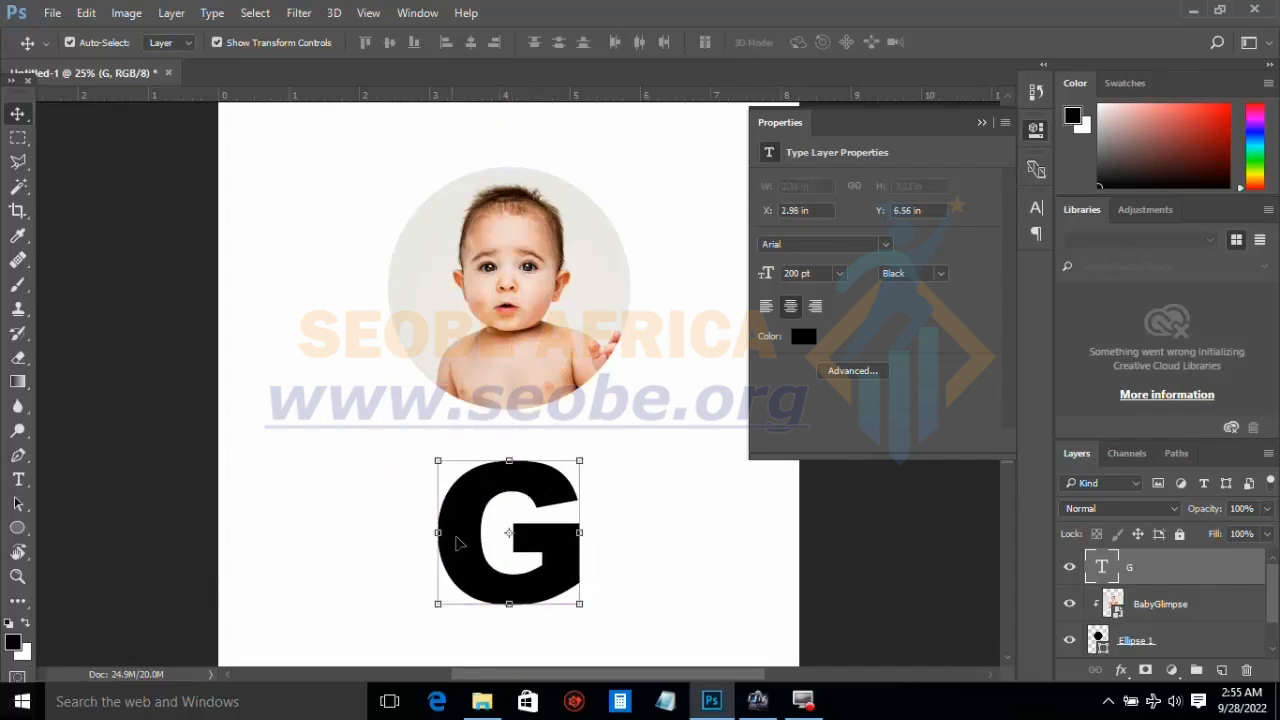
Step: Recolour the letter G bright red (#f42a2a)
left_click(18, 479)
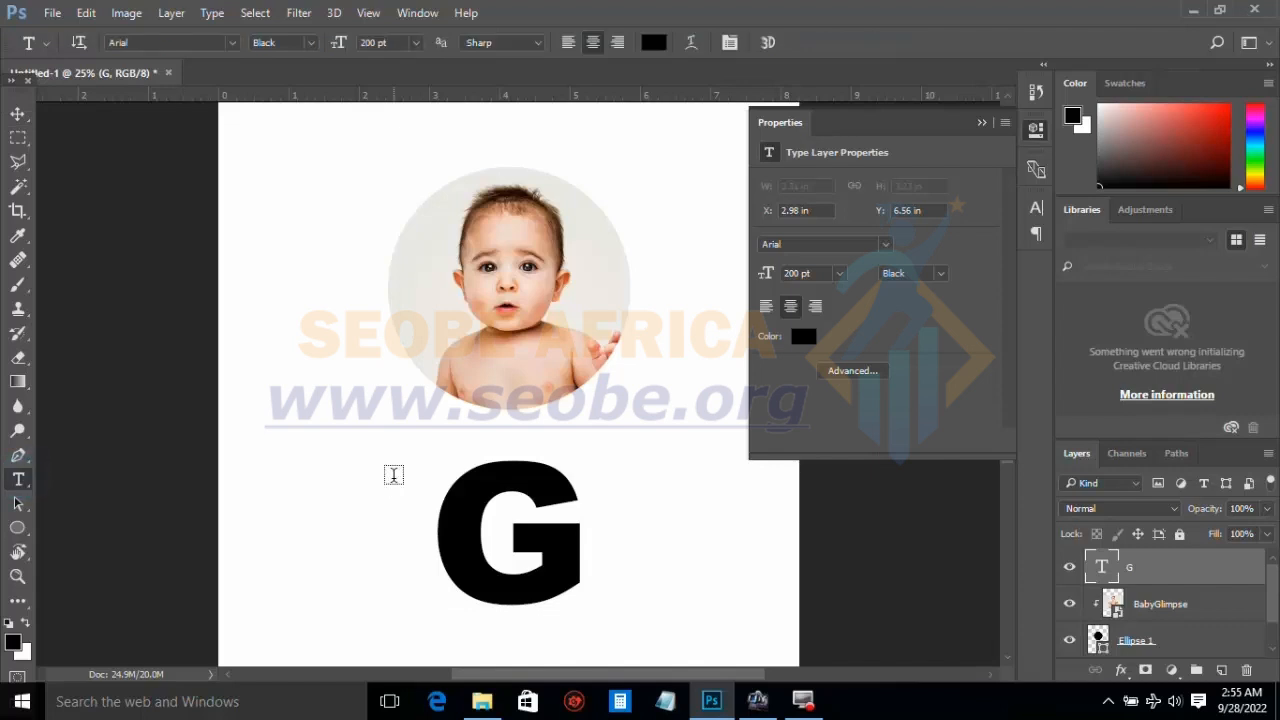
left_click(452, 502)
key("ctrl+a")
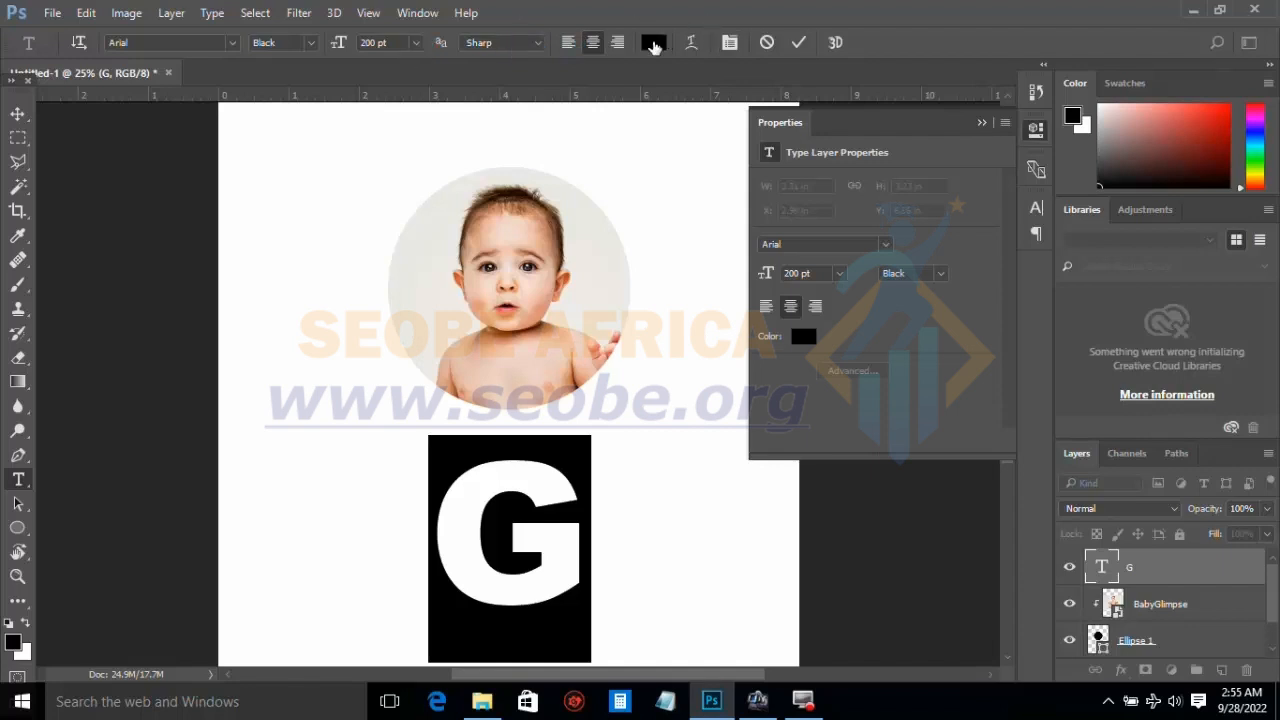
left_click(653, 45)
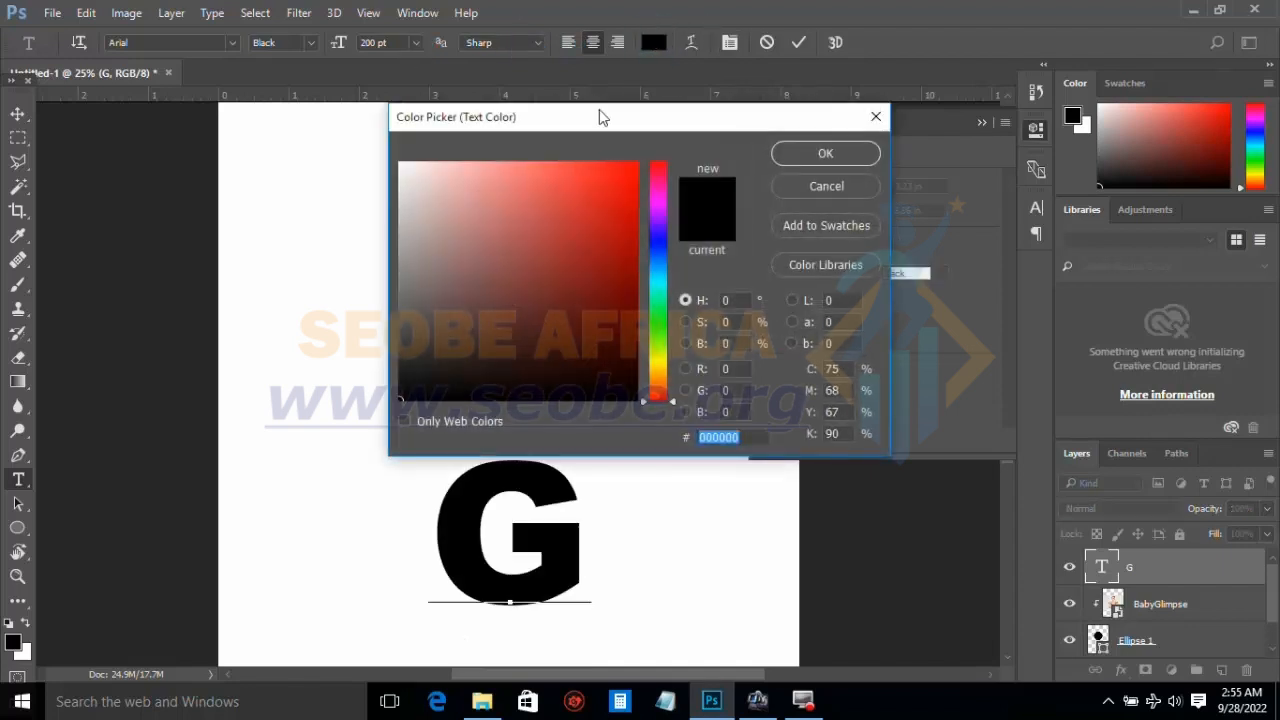
left_click(596, 172)
left_click(816, 152)
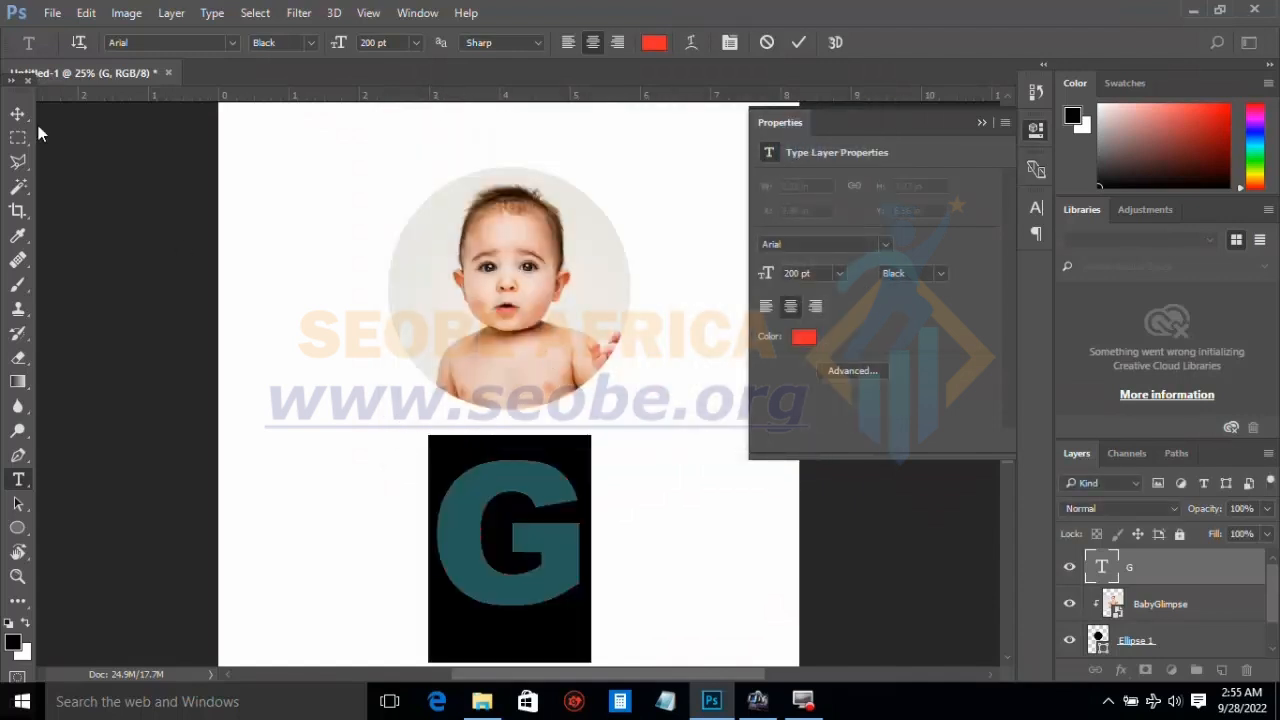
left_click(19, 116)
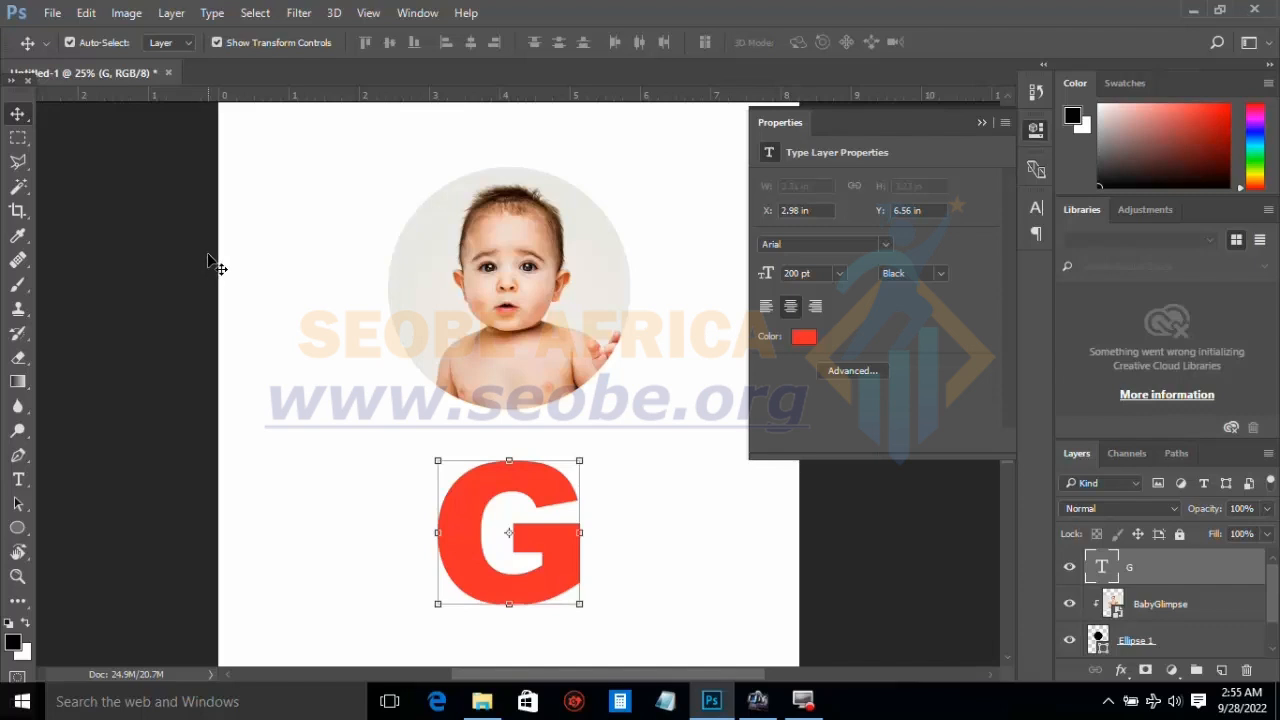
Step: Show the Character settings and change the letter G's text colour to blue (#252faa)
left_click(416, 13)
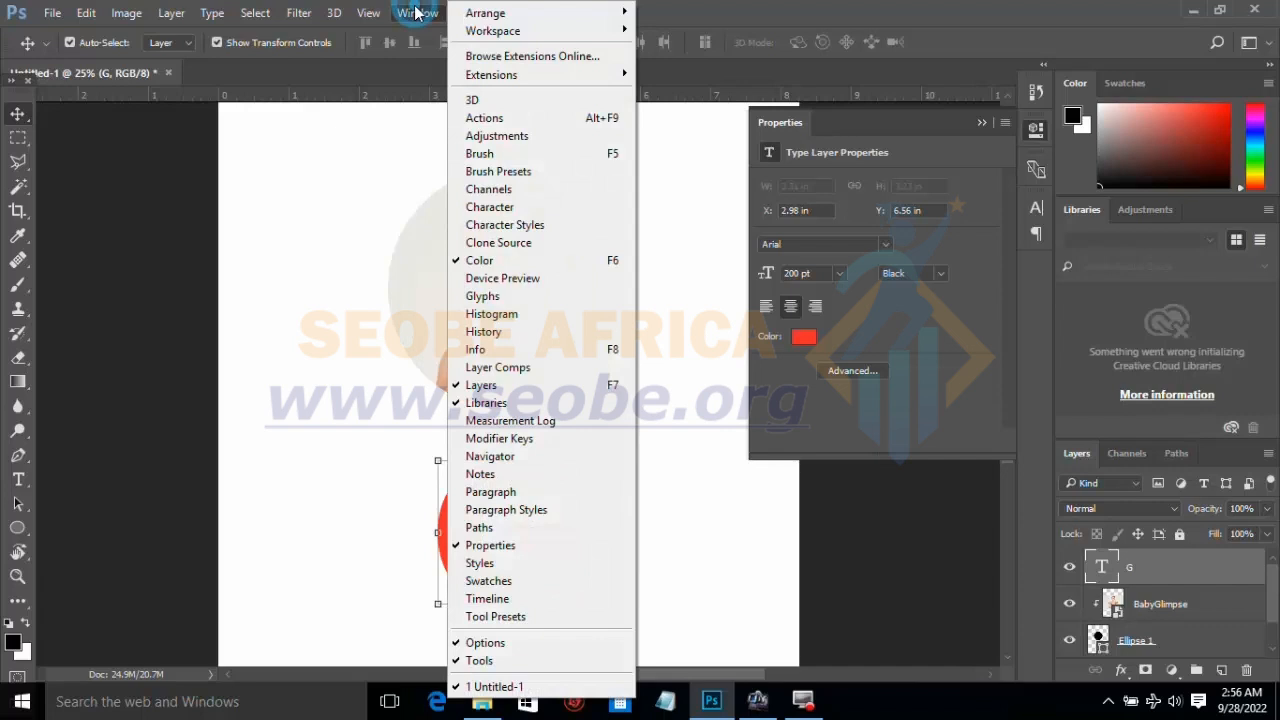
left_click(511, 213)
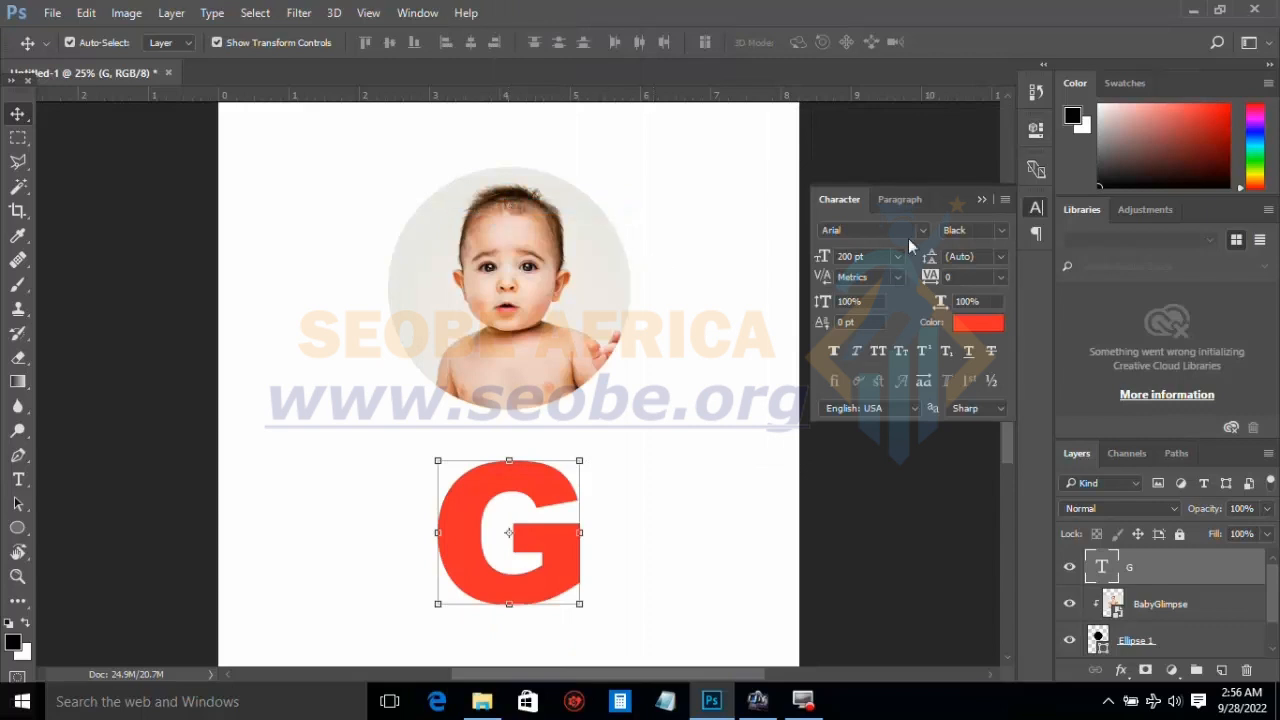
left_click(858, 262)
left_click(966, 323)
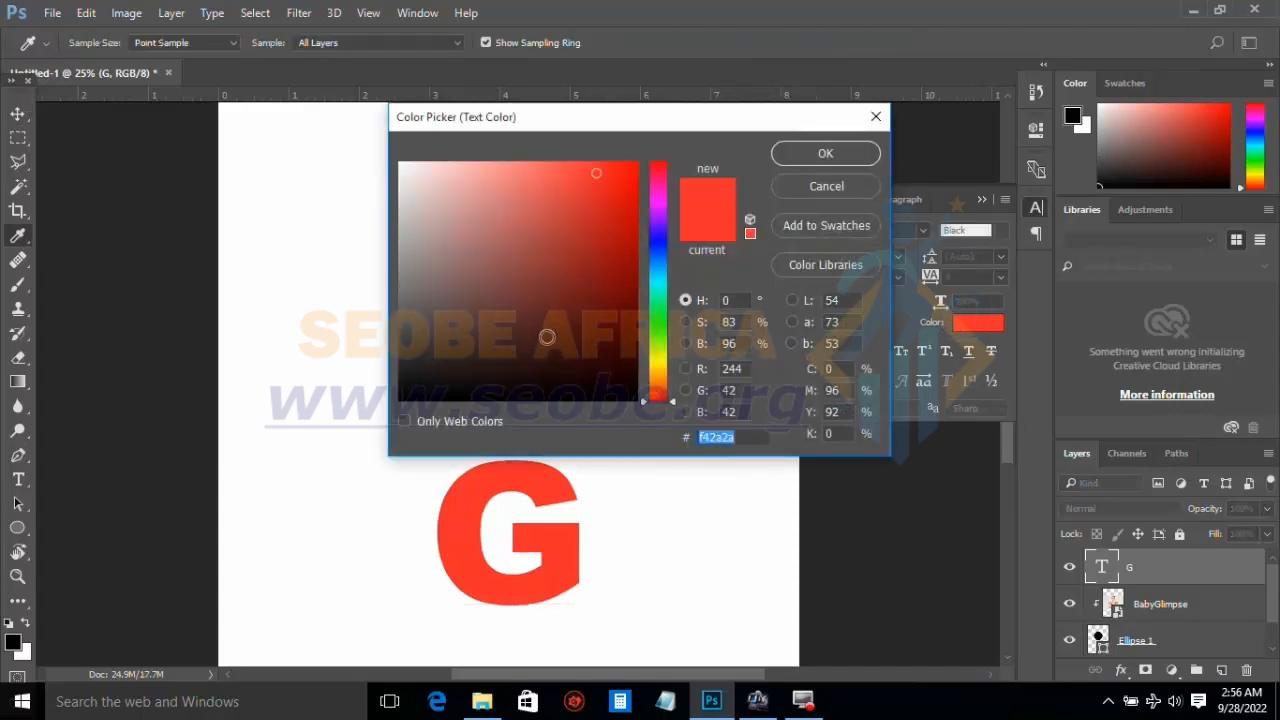
left_click(666, 245)
left_click(585, 241)
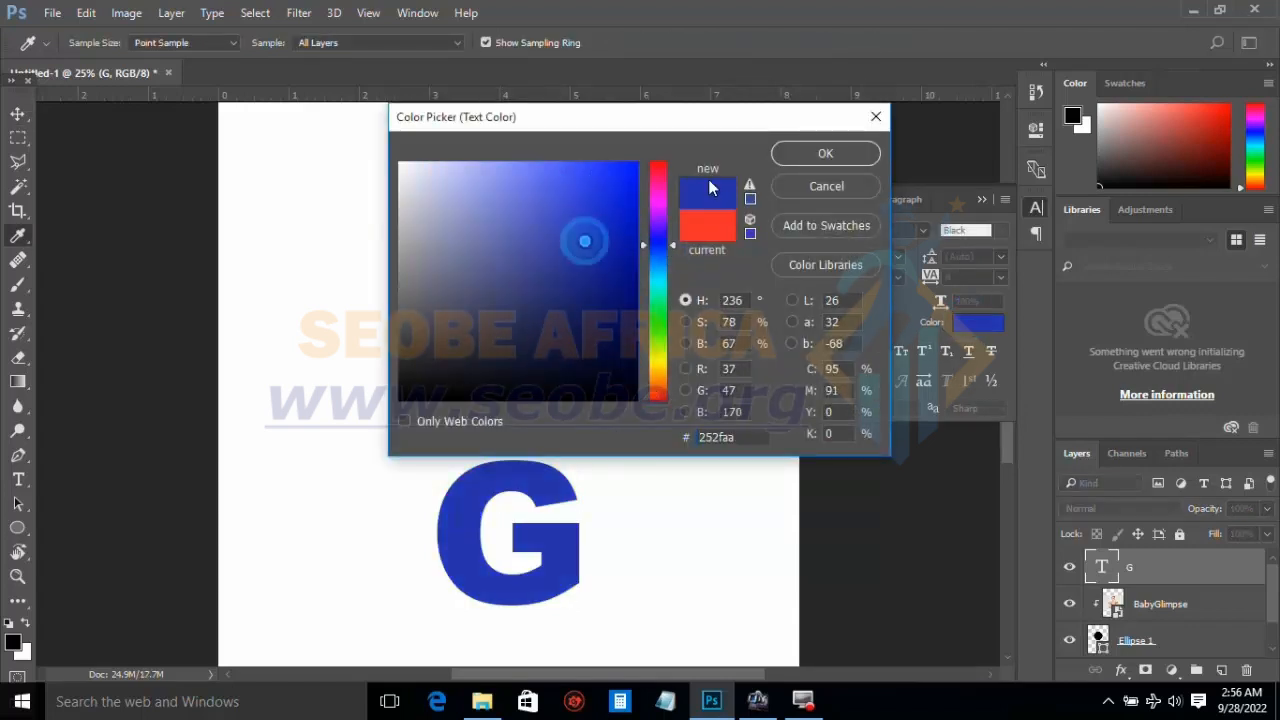
left_click(805, 155)
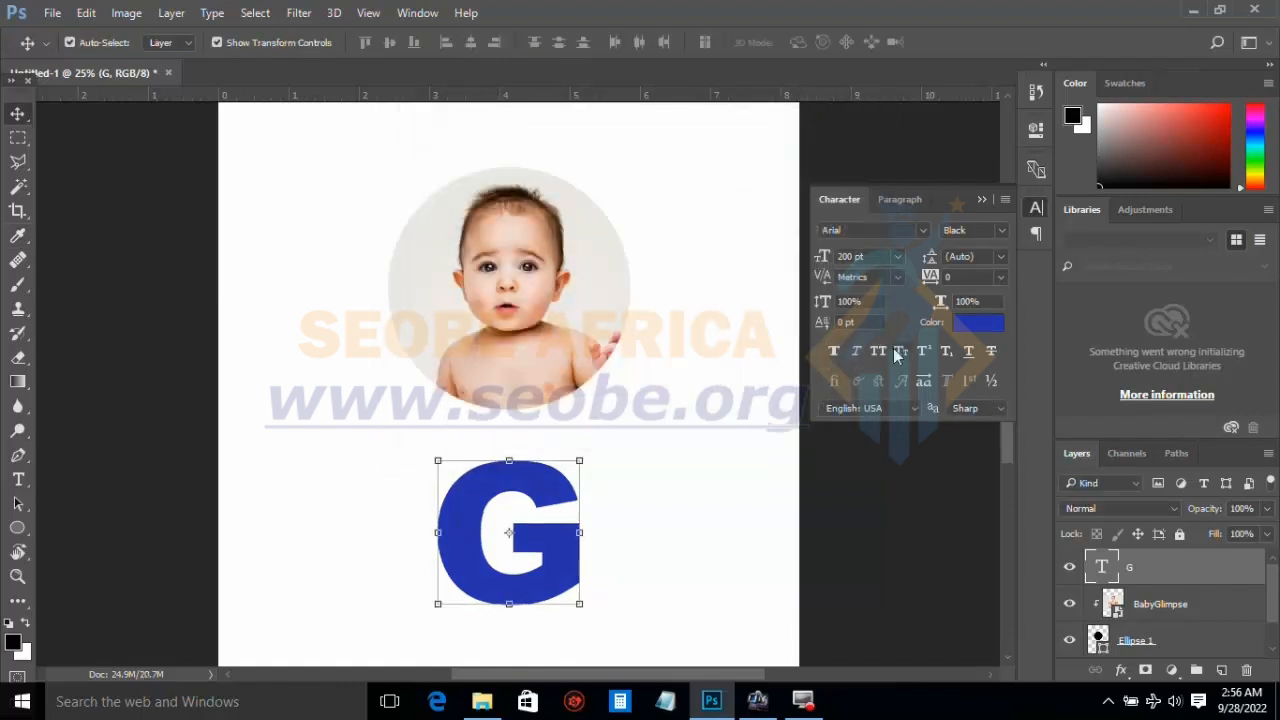
Step: Set the letter G's font size to 170 pt and move the letter slightly up toward the circular photo
left_click(899, 258)
left_click(872, 259)
left_click_drag(878, 257, 802, 257)
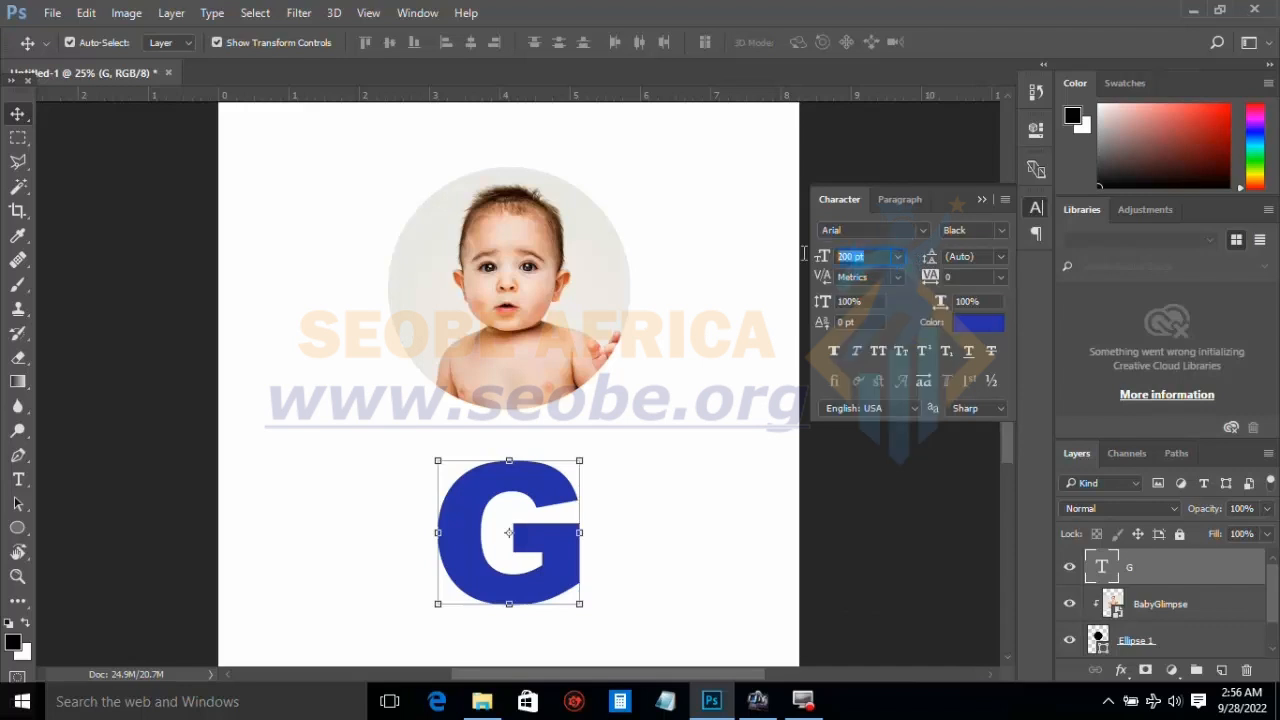
type("170")
key("Return")
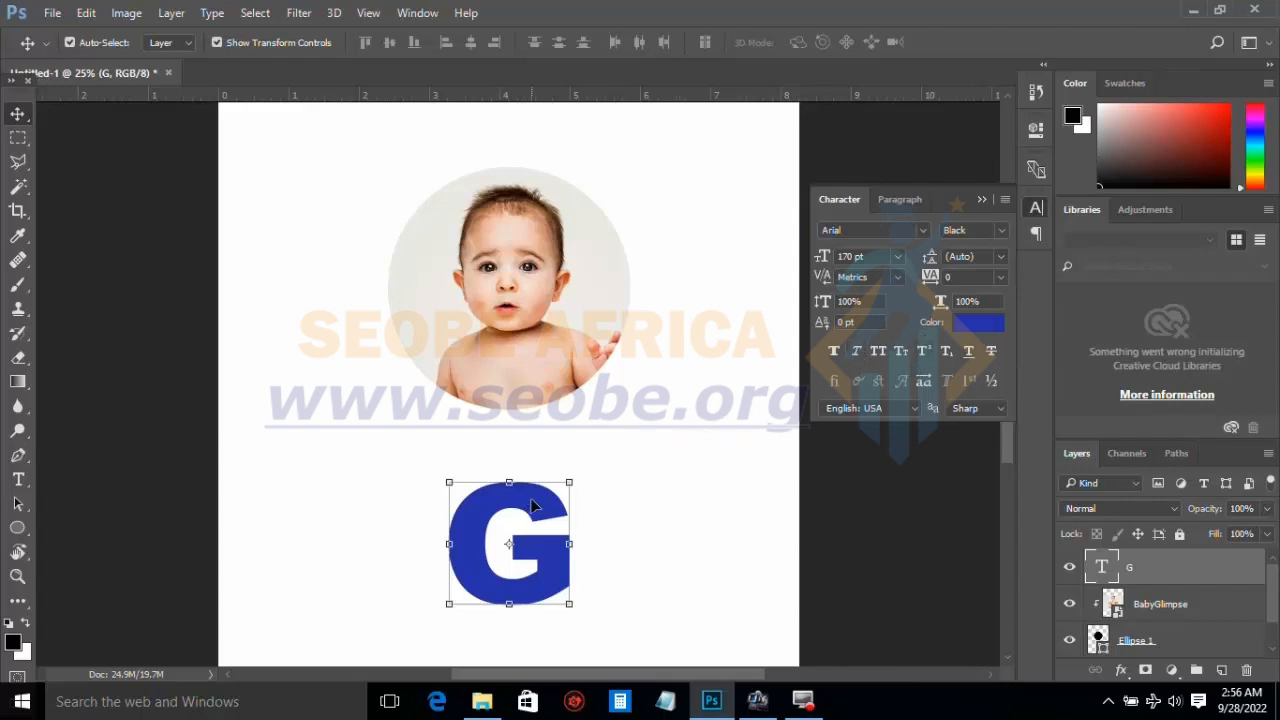
left_click_drag(533, 506, 524, 483)
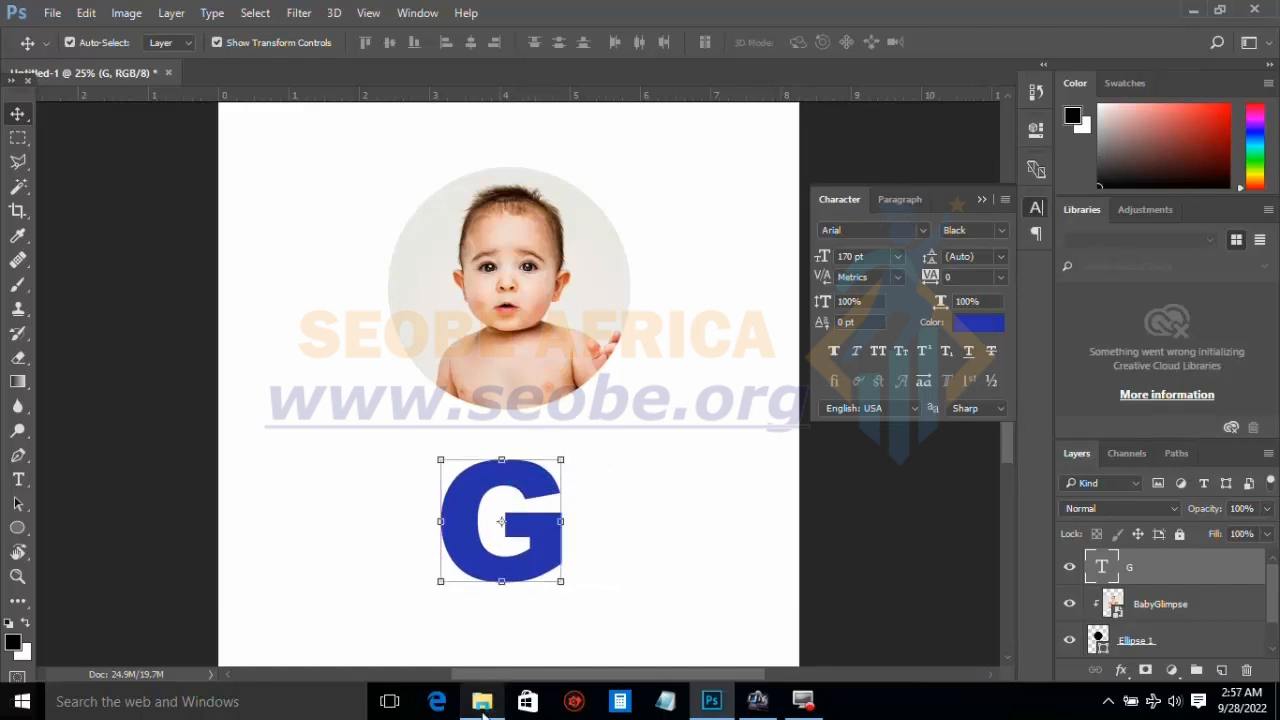
Step: Place the 29686-abstract-gold-background-vector image from the Desktop's New folder and move it down so it fully covers the letter G
left_click(482, 703)
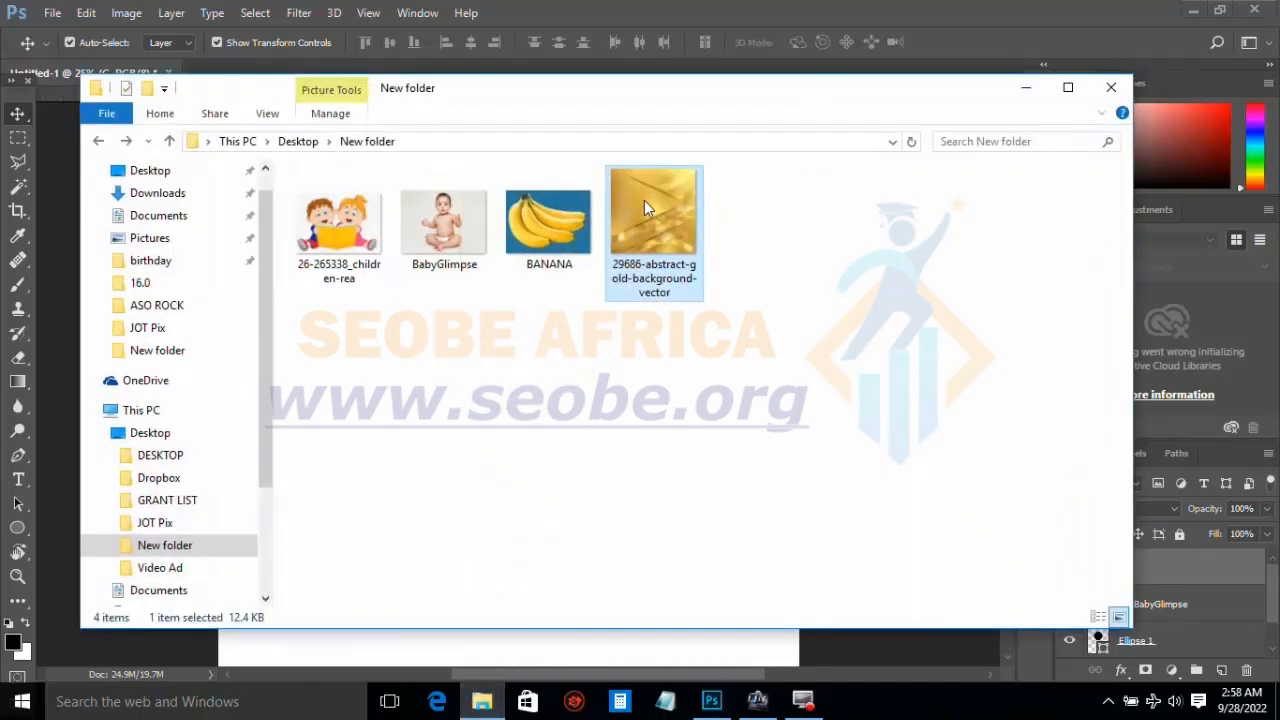
left_click_drag(644, 200, 626, 441)
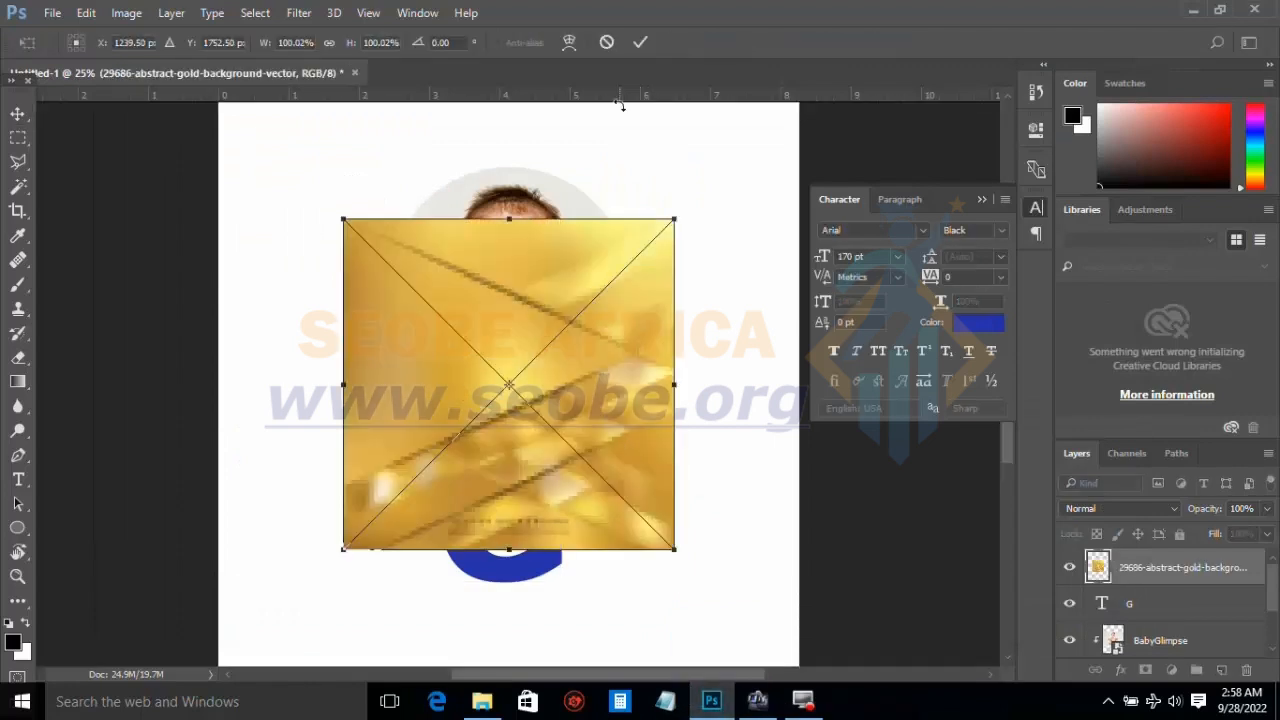
left_click(640, 43)
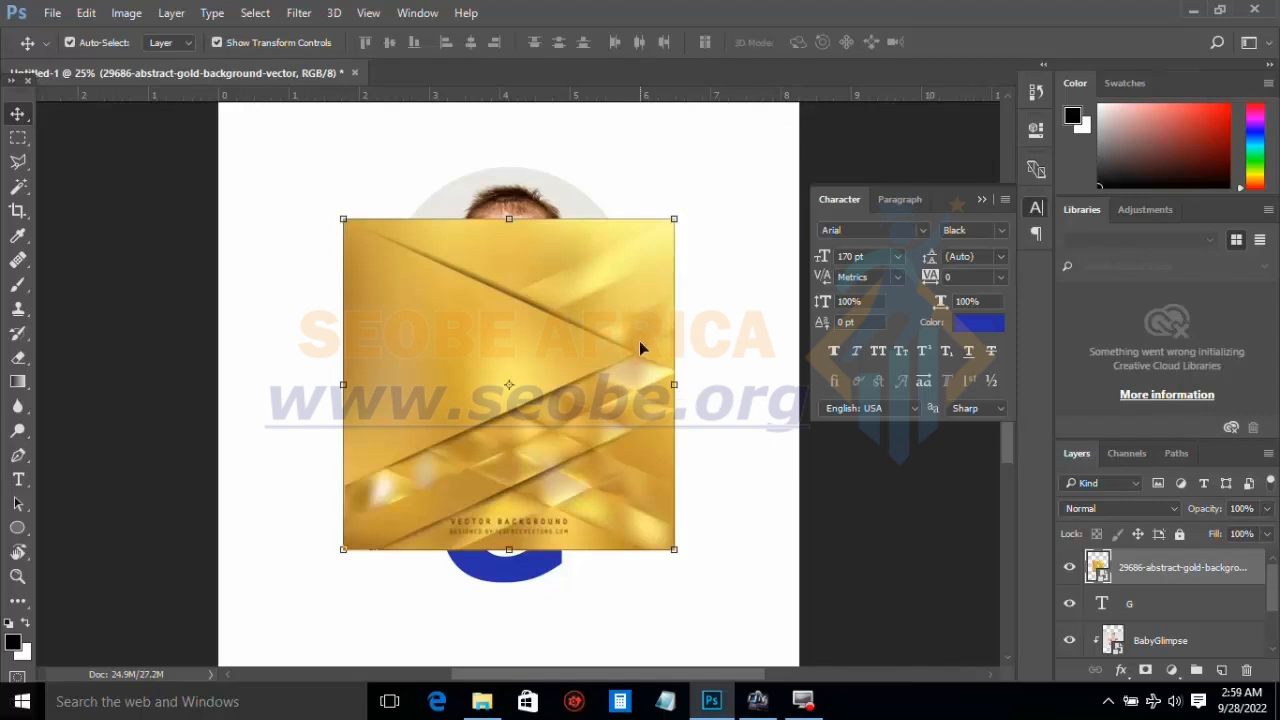
left_click_drag(646, 344, 667, 453)
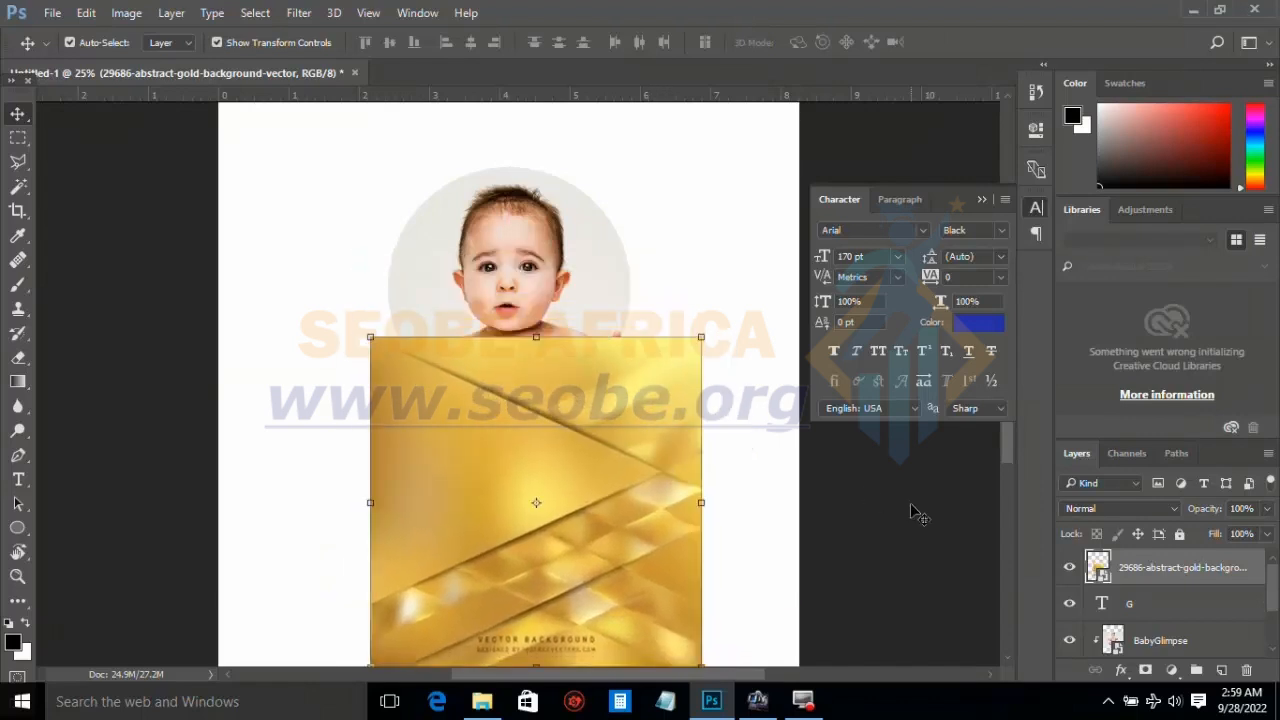
Step: Create a clipping mask that clips the gold background image to the letter G, and leave no layer selected
right_click(1152, 572)
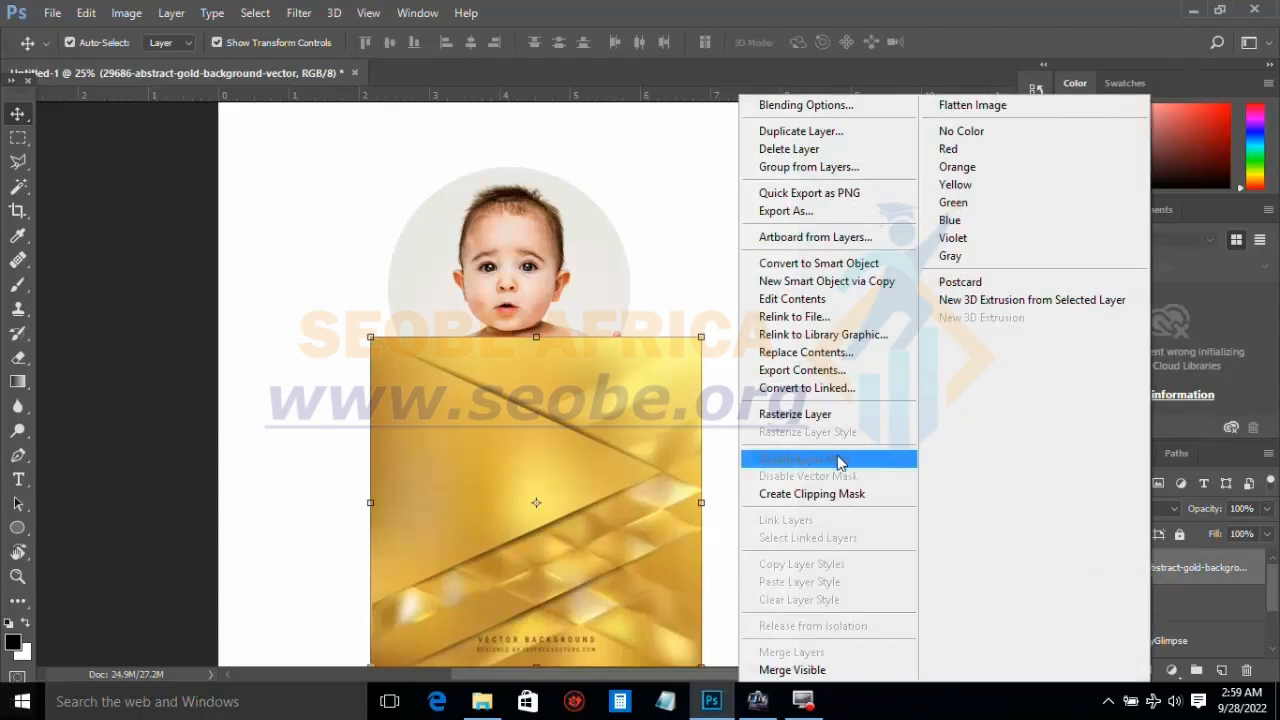
left_click(840, 496)
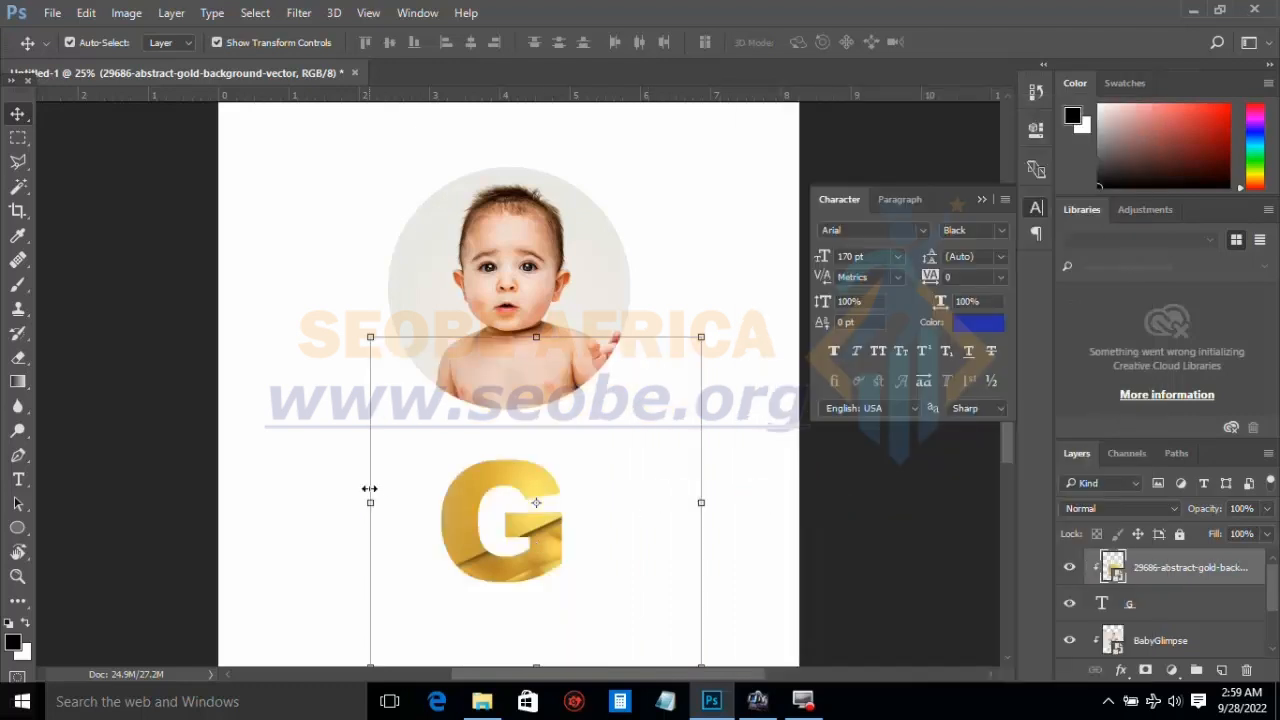
key("ctrl+t")
left_click(297, 461)
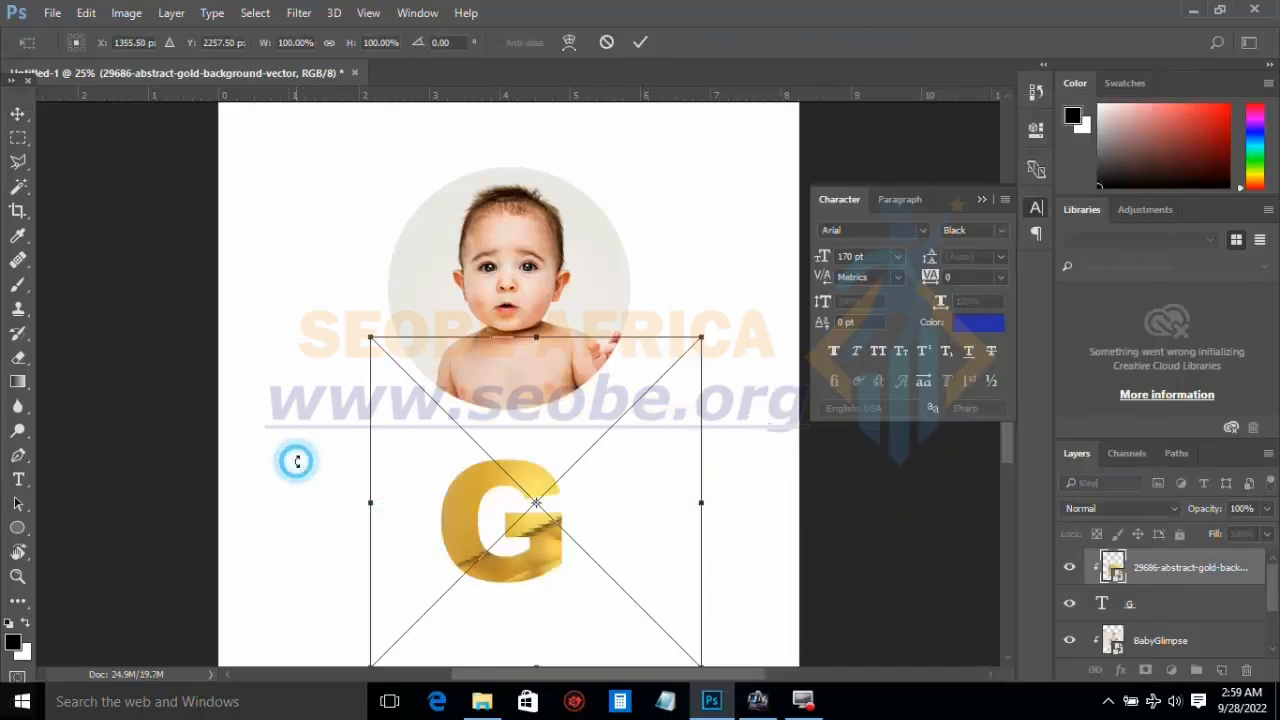
left_click(640, 42)
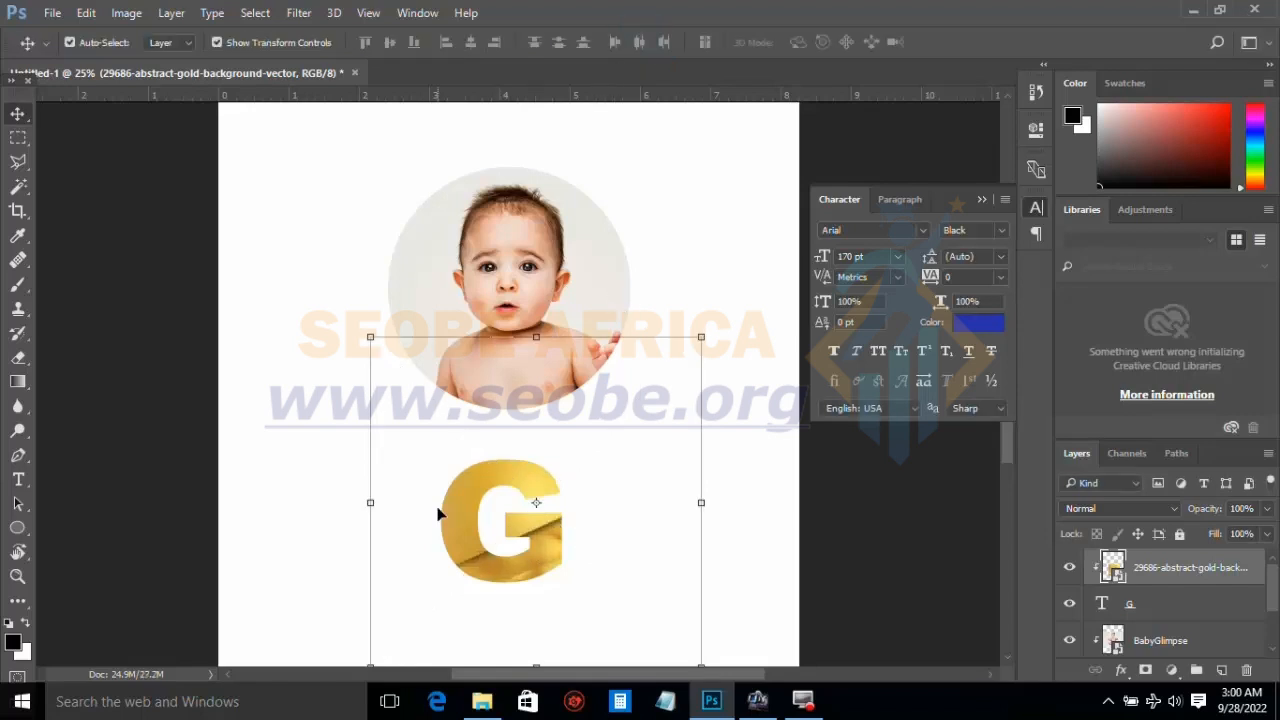
left_click(335, 500)
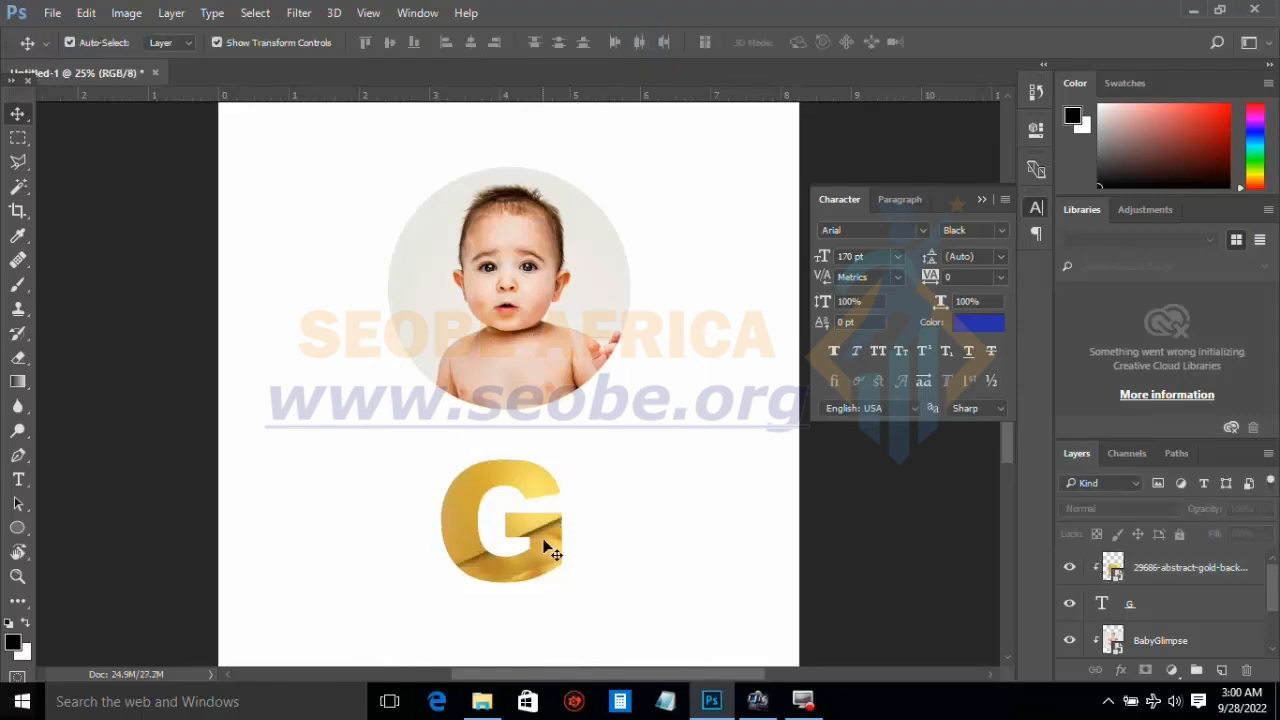